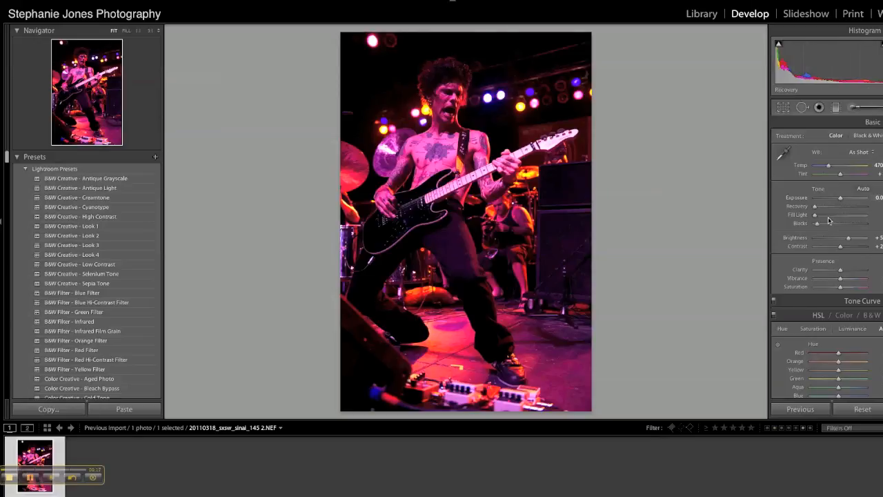
Step: Set Fill Light to 25 and lower the photo's saturation for magenta to about -50, purple to -32, blue to about -48 and yellow to -3
left_click_drag(814, 216, 828, 218)
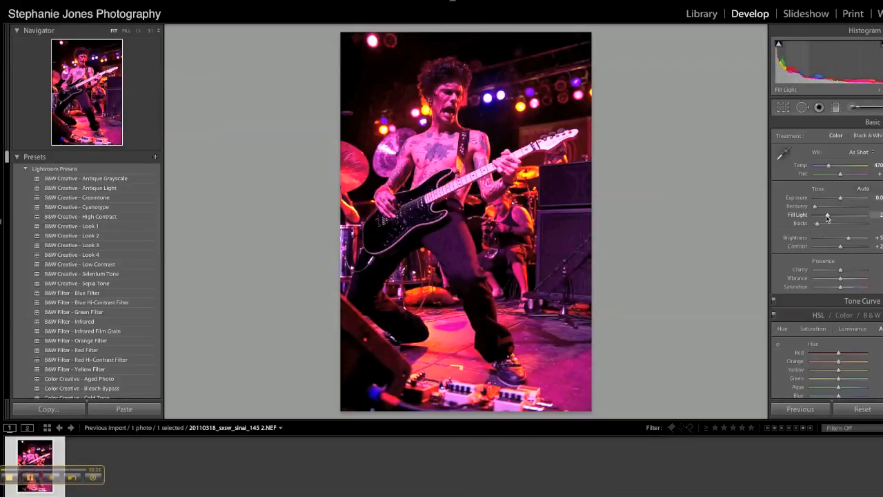
scroll(825, 263, "down", 6)
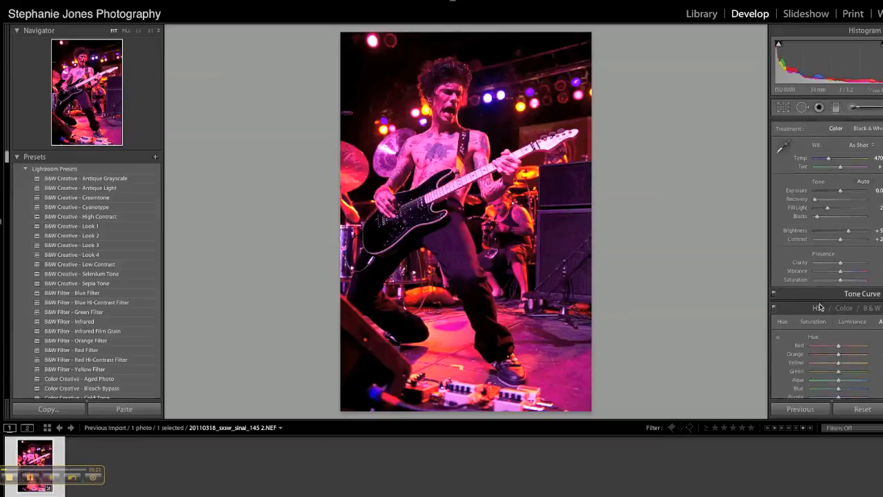
scroll(821, 308, "down", 1)
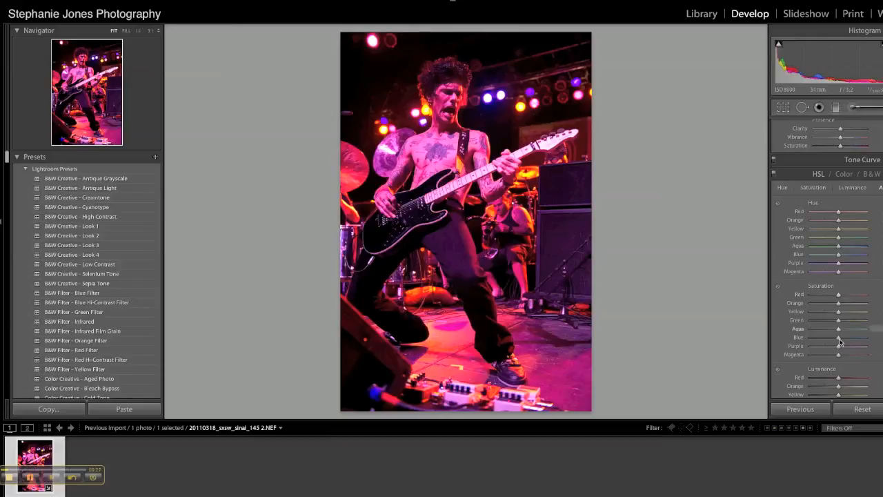
left_click_drag(839, 345, 827, 356)
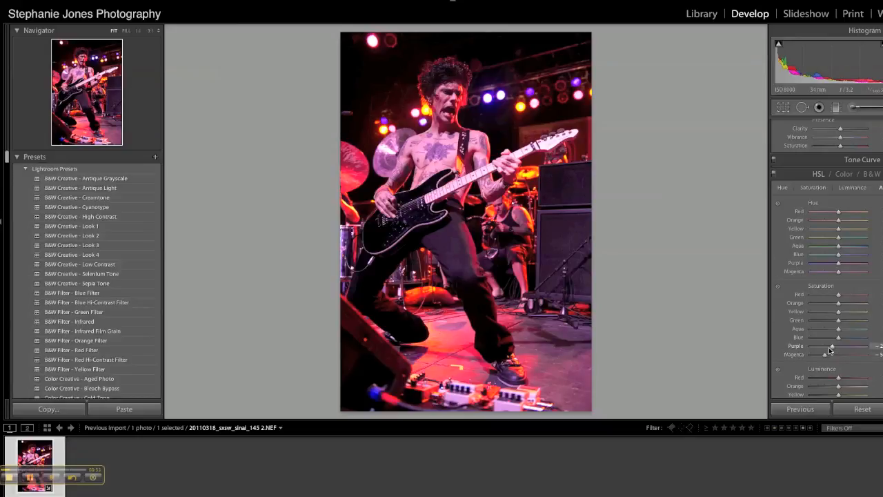
left_click_drag(832, 349, 830, 350)
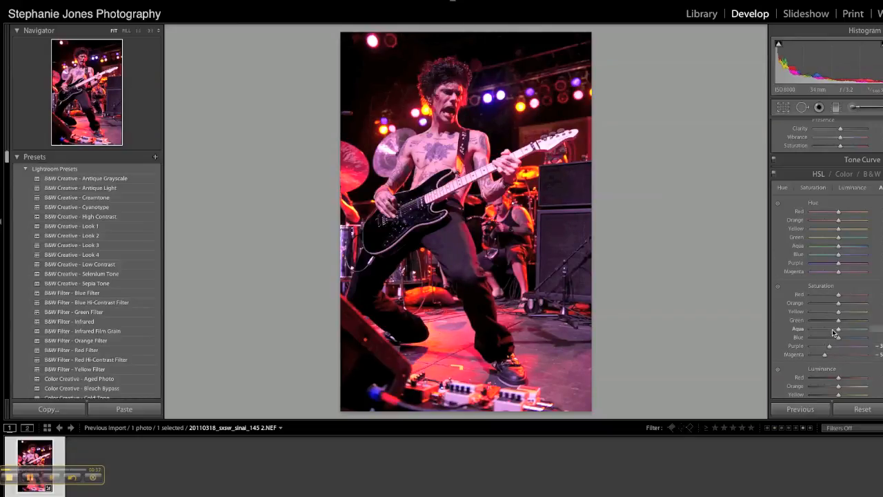
left_click_drag(838, 314, 828, 339)
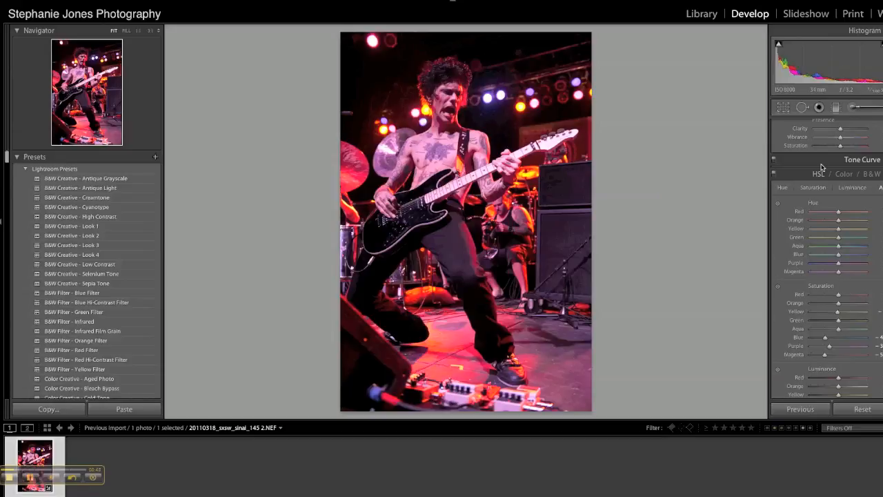
Step: Raise the photo's Clarity to about 29 and fine-tune Fill Light to 23
scroll(821, 167, "up", 2)
left_click_drag(841, 177, 848, 181)
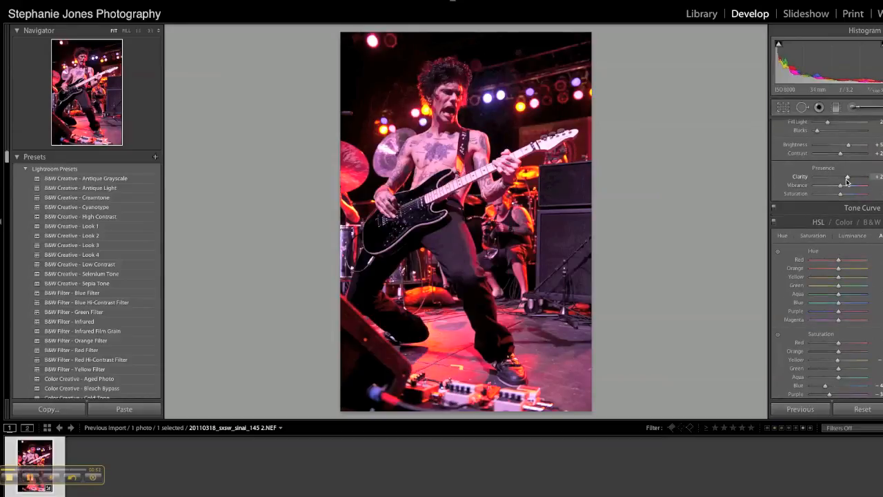
scroll(848, 182, "up", 5)
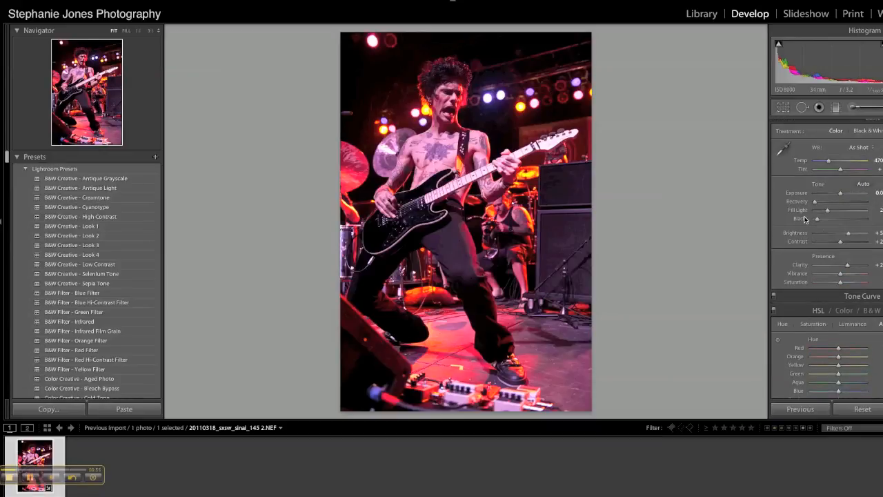
left_click_drag(827, 218, 830, 218)
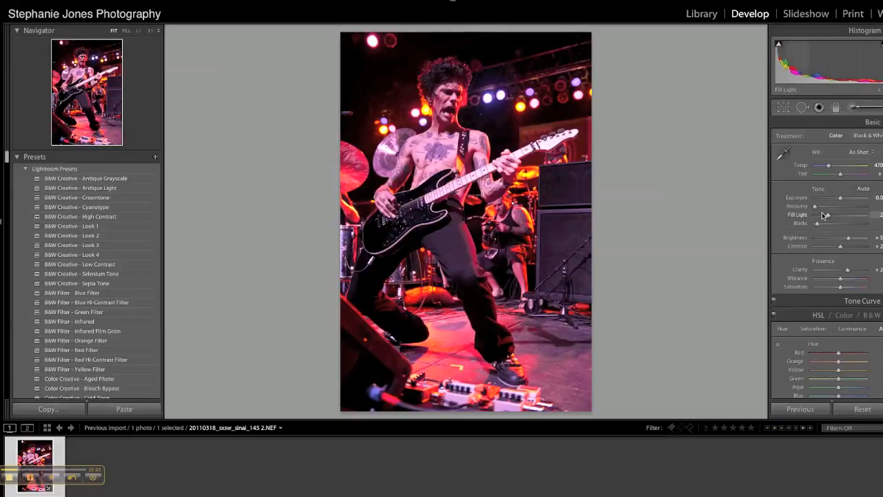
left_click_drag(830, 216, 828, 216)
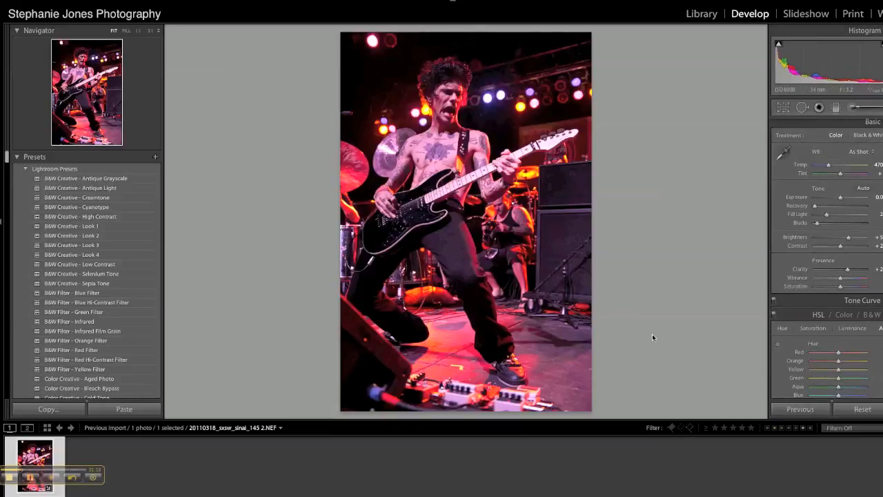
Step: Darken the photo's corners by setting the manual Lens Vignetting amount to -100
scroll(827, 319, "down", 5)
scroll(826, 318, "down", 7)
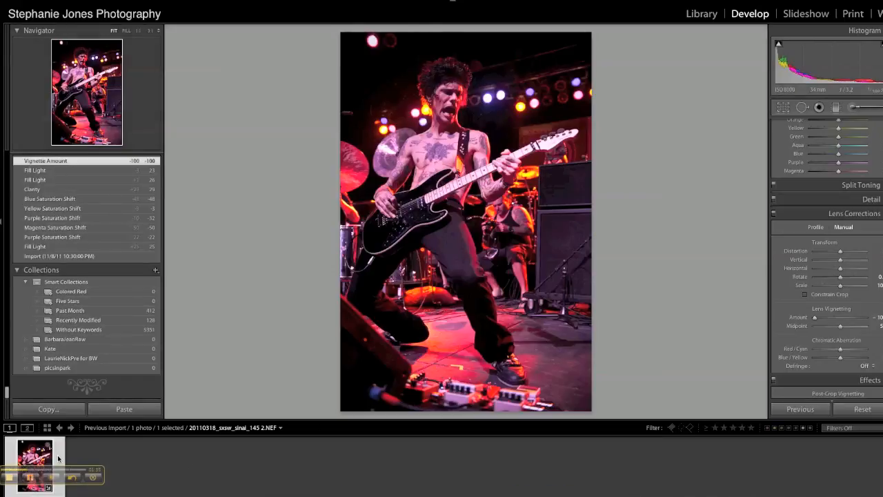
Step: Open the adjusted photo for editing in Adobe Photoshop CS4, rendering it using Lightroom
right_click(59, 459)
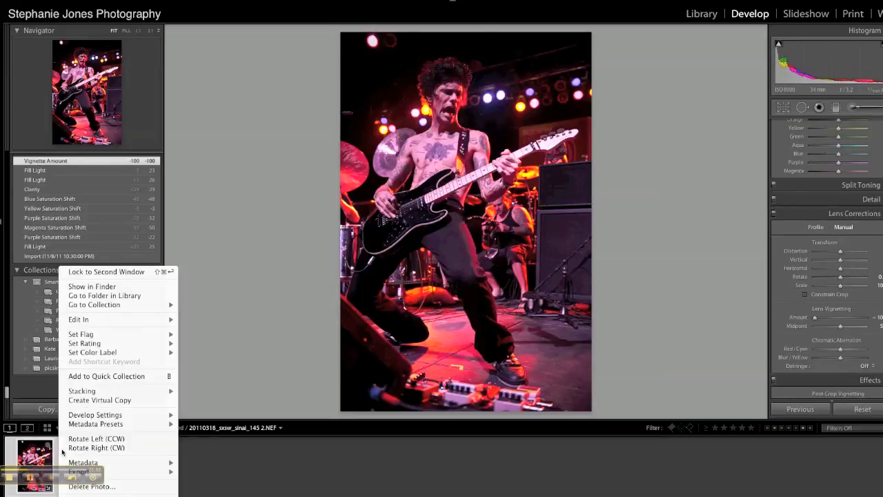
mouse_move(74, 324)
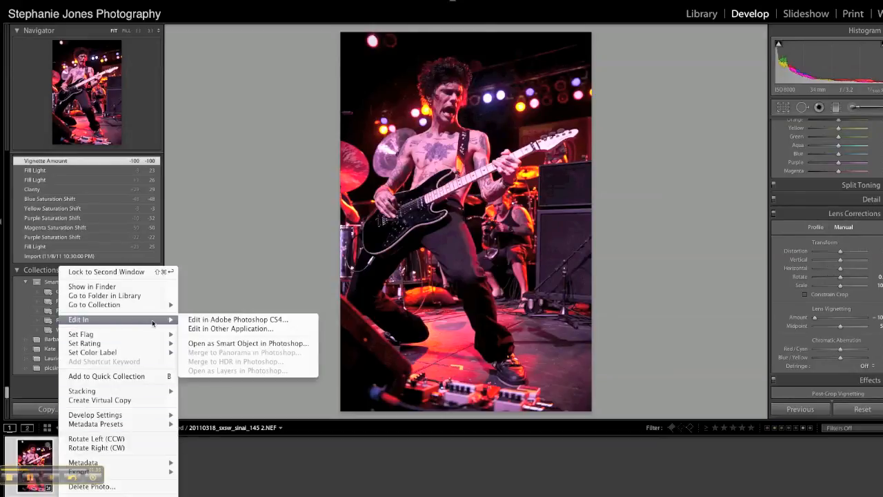
left_click(213, 320)
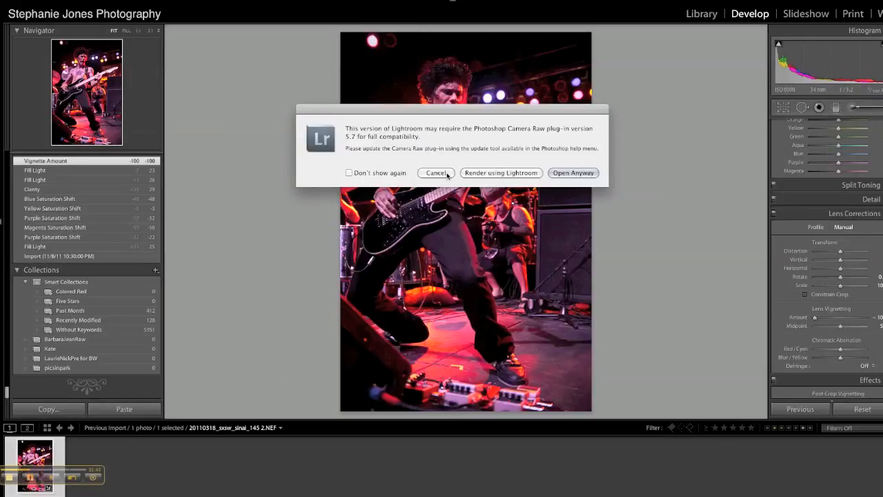
left_click(482, 173)
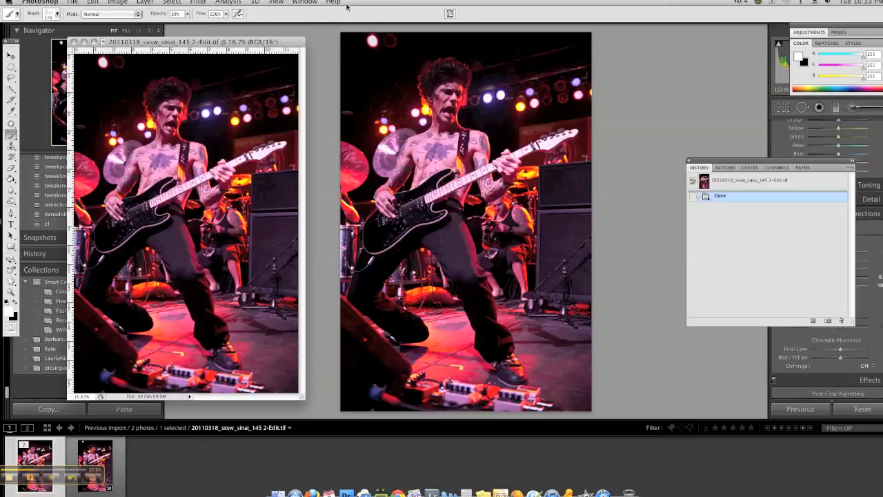
Step: Slightly lighten the shadows inside a feathered elliptical selection around the guitarist's head and upper background with Shadows/Highlights, and deselect
left_click(11, 67)
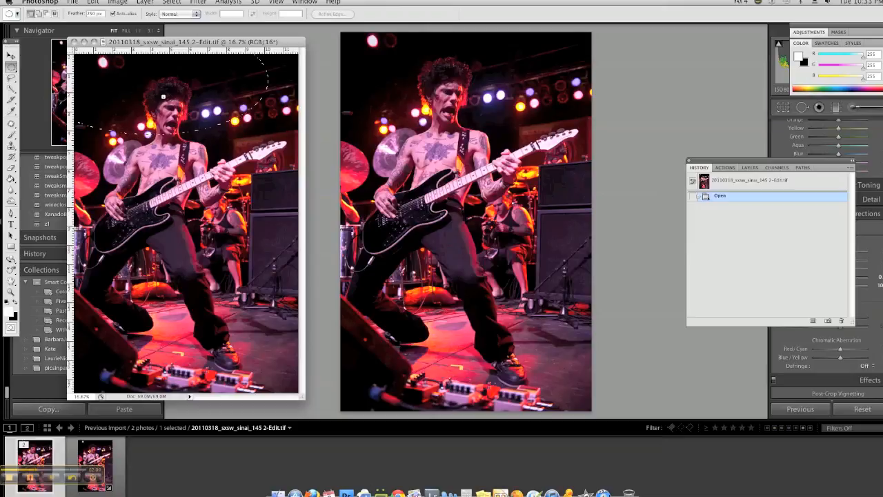
left_click_drag(164, 96, 159, 94)
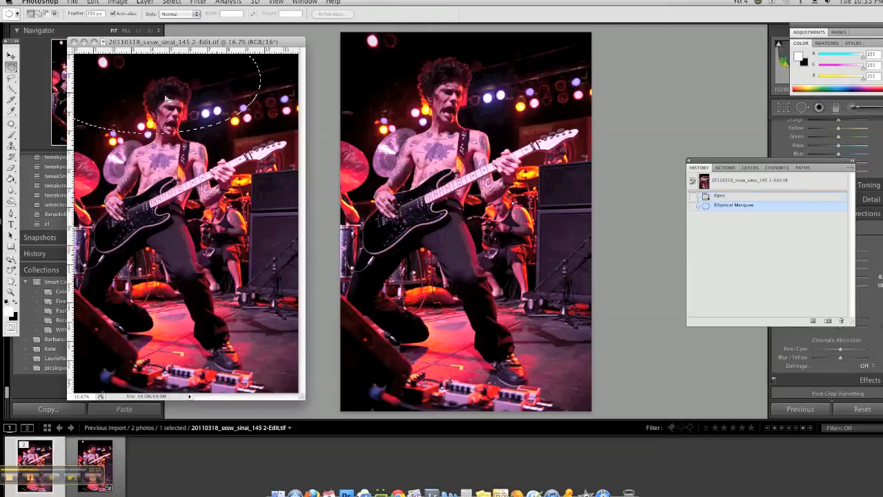
left_click(114, 3)
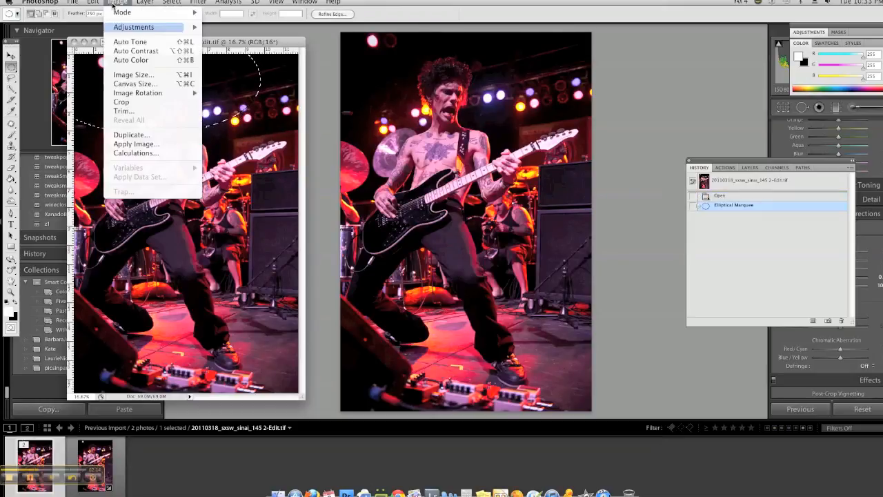
mouse_move(120, 31)
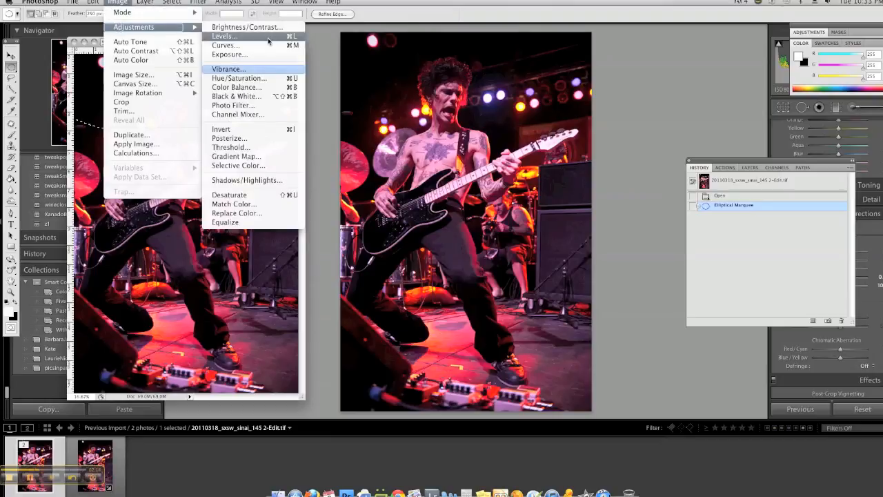
left_click(246, 180)
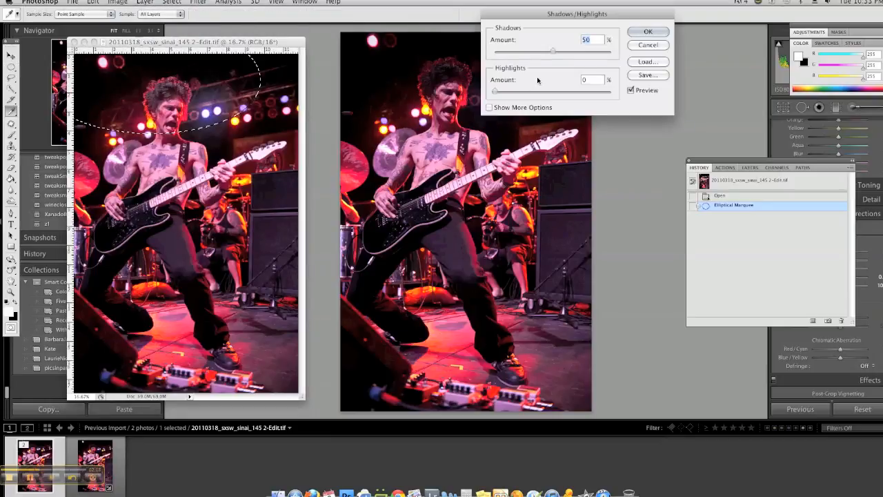
left_click_drag(552, 52, 505, 53)
left_click(650, 32)
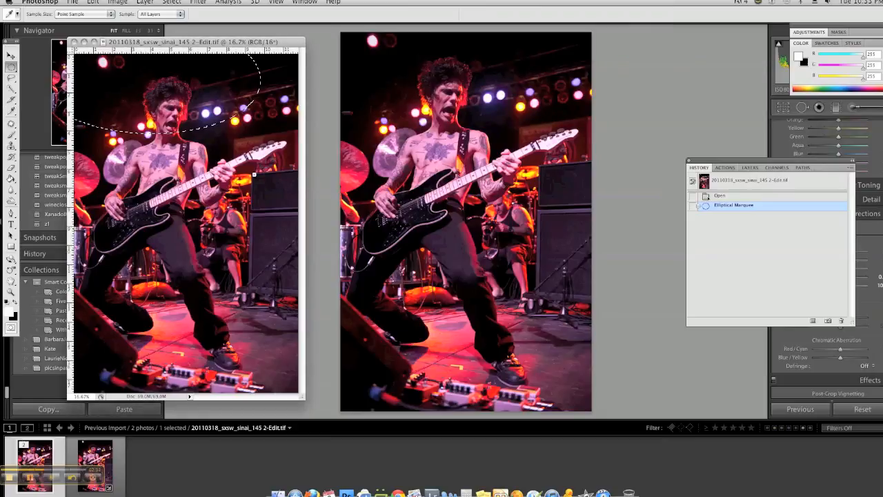
key("super+d")
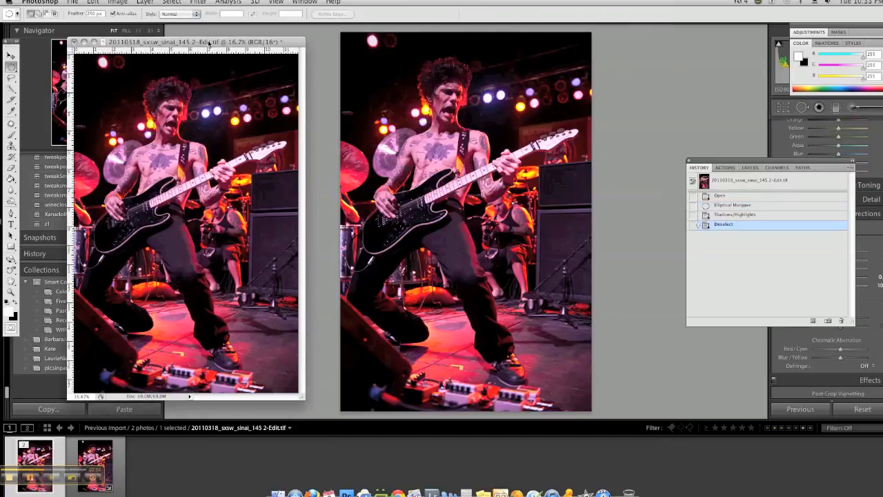
Step: Apply Shadows/Highlights with Shadows at 44% to an elliptical selection over the guitar body and the guitarist's bent leg, and deselect
left_click_drag(208, 43, 252, 45)
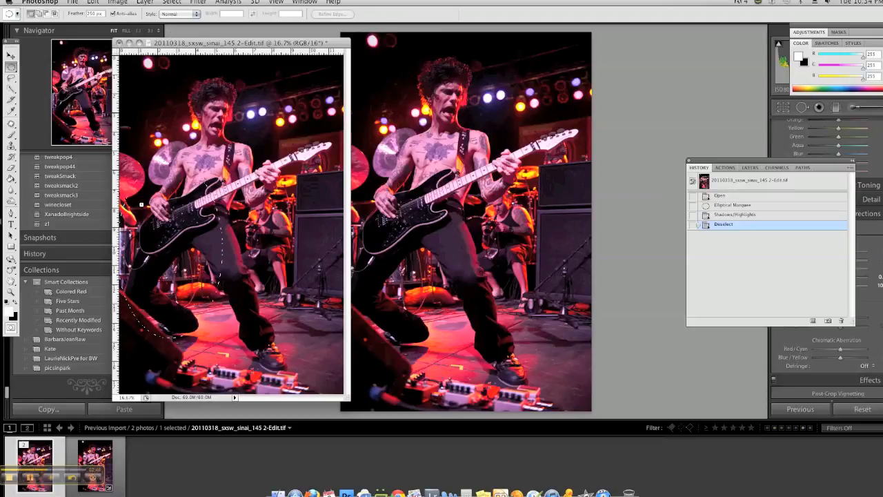
left_click(117, 2)
mouse_move(127, 26)
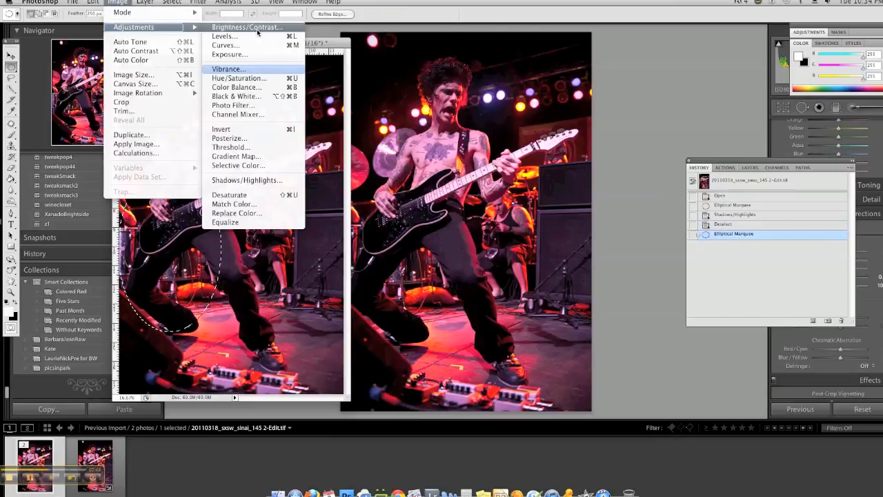
left_click(234, 180)
mouse_move(553, 52)
left_mouse_down()
mouse_move(524, 52)
mouse_move(545, 52)
left_mouse_up()
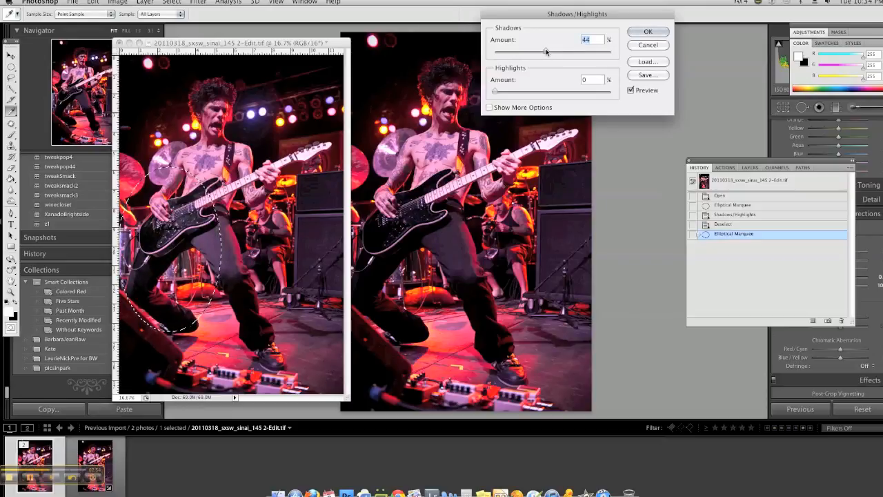
left_click(649, 32)
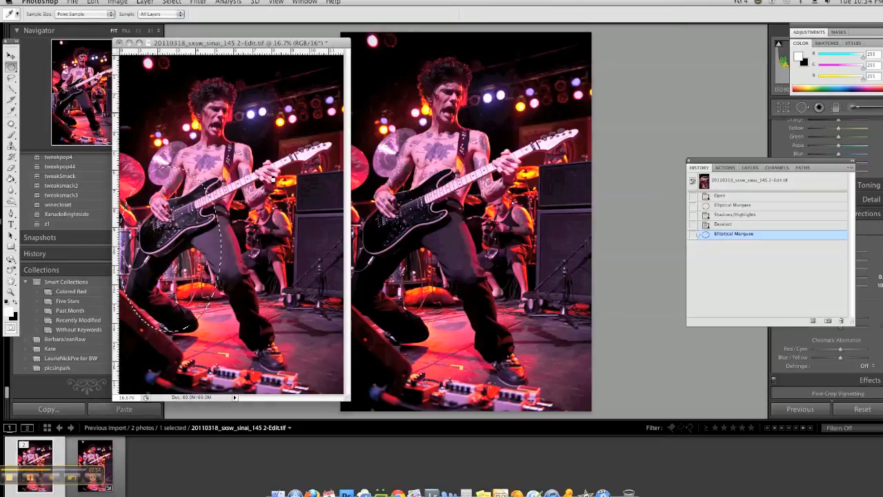
key("super+d")
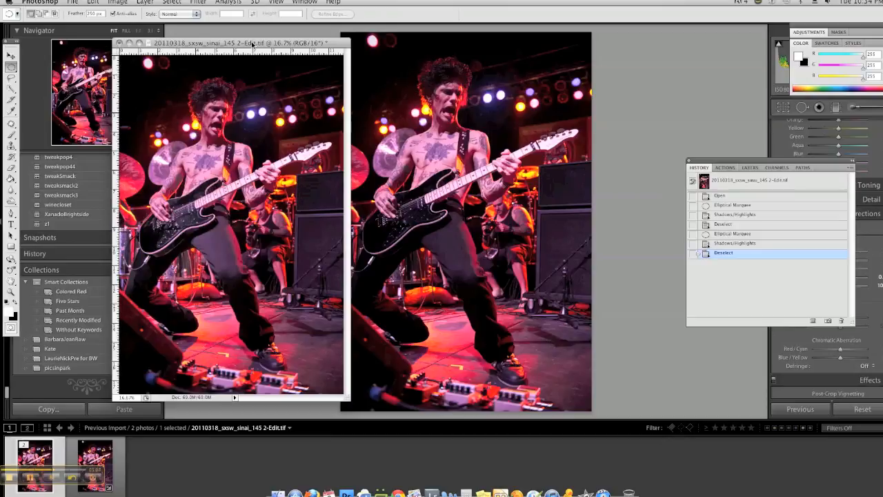
Step: Increase the whole image's contrast to 26 with Brightness/Contrast, leaving brightness at 0
left_click_drag(253, 44, 243, 45)
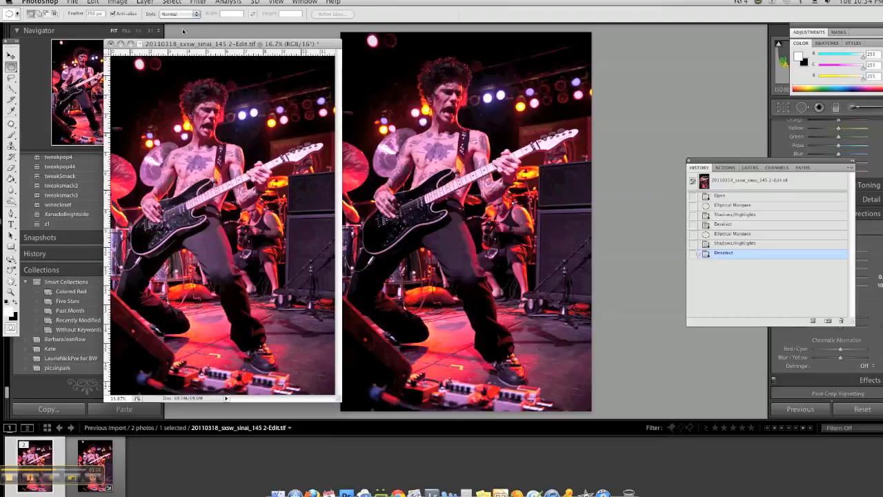
left_click(125, 2)
mouse_move(133, 28)
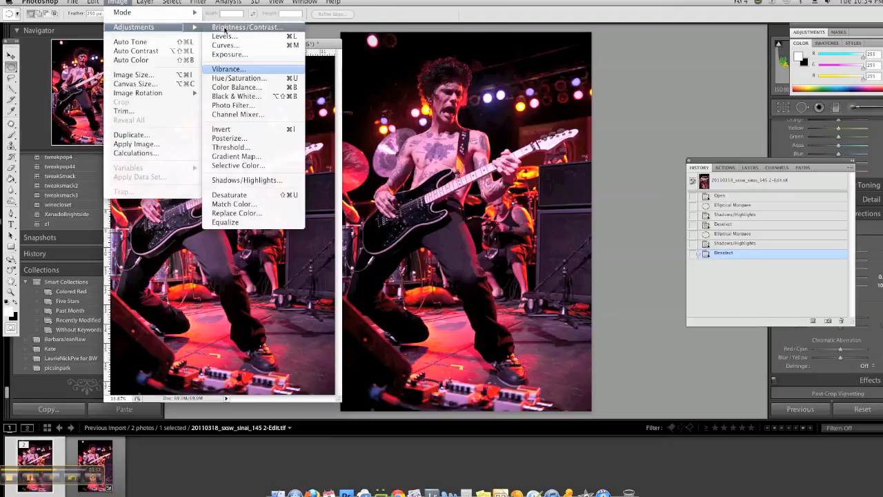
left_click(228, 27)
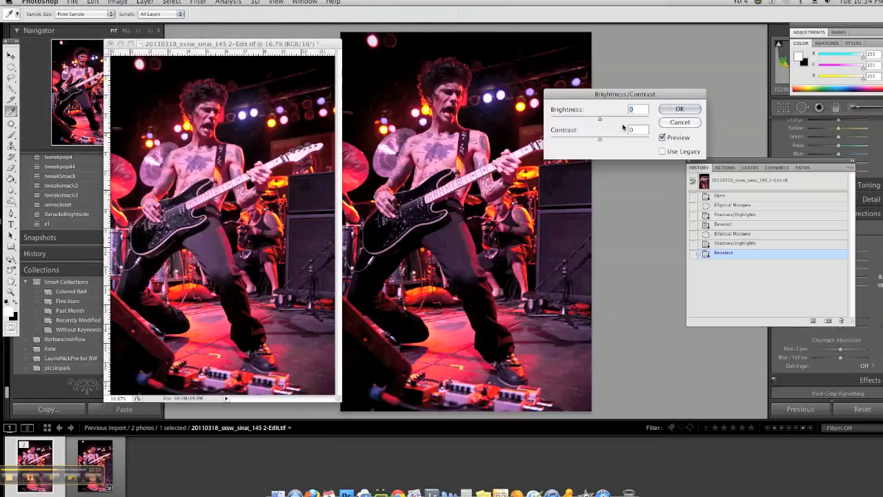
left_click_drag(604, 140, 610, 140)
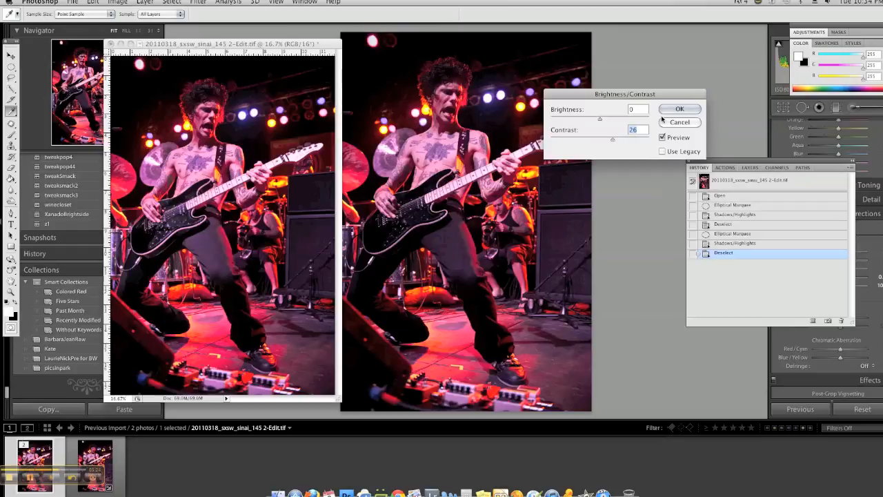
left_click(665, 112)
key("m")
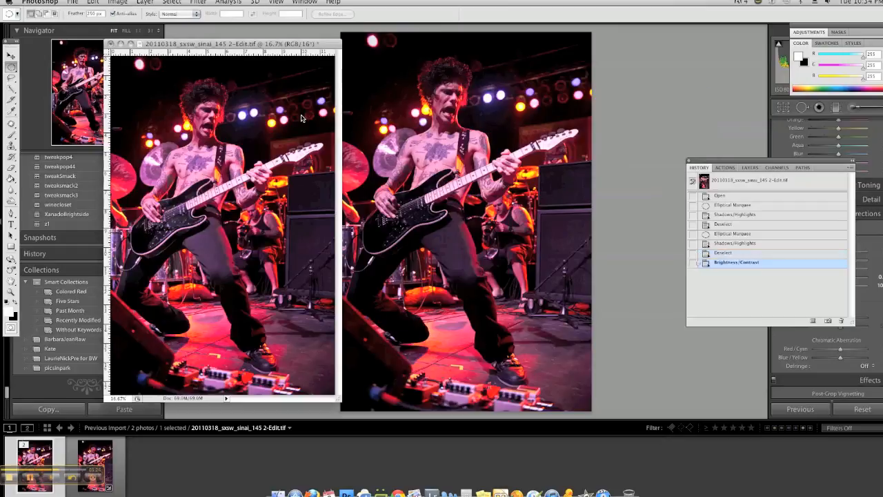
Step: Reduce the whole image's saturation to -40 with Hue/Saturation, leaving hue and lightness at 0
left_click(129, 6)
mouse_move(134, 27)
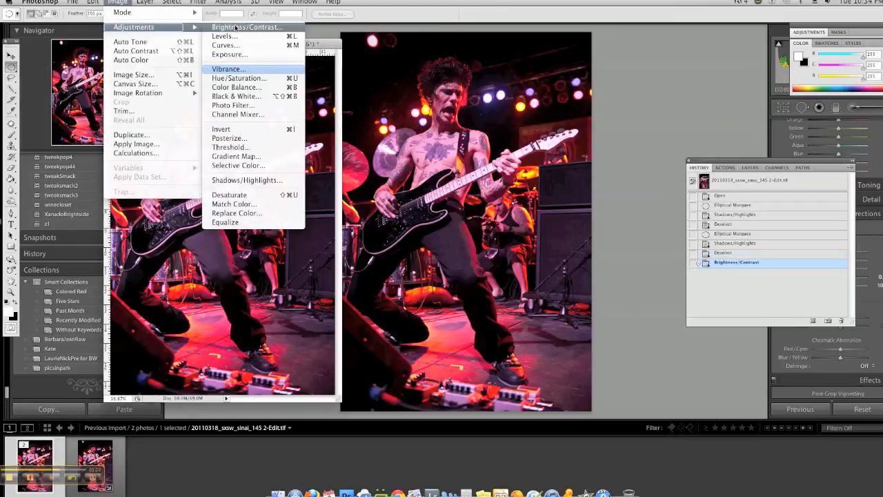
left_click(239, 78)
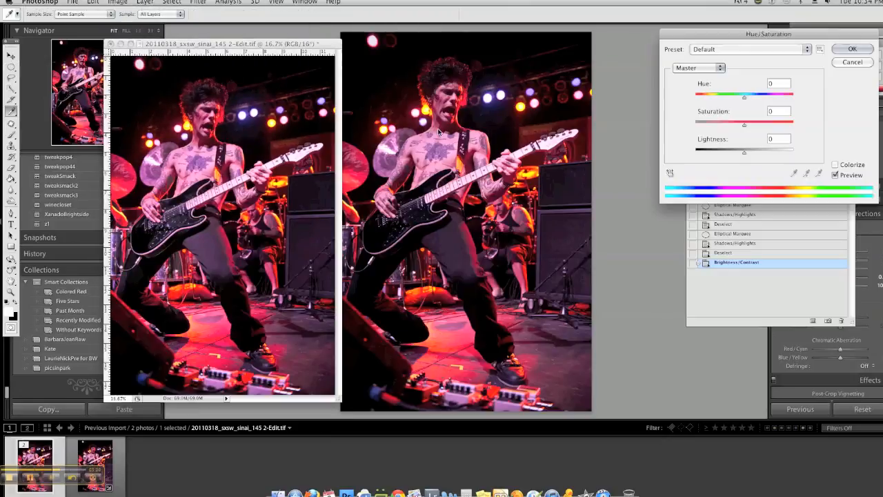
left_click_drag(744, 127, 725, 128)
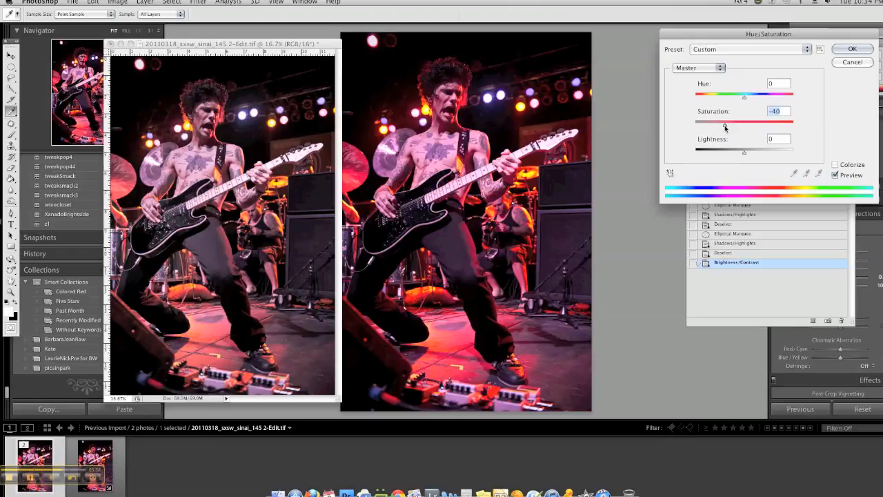
left_click_drag(303, 43, 299, 43)
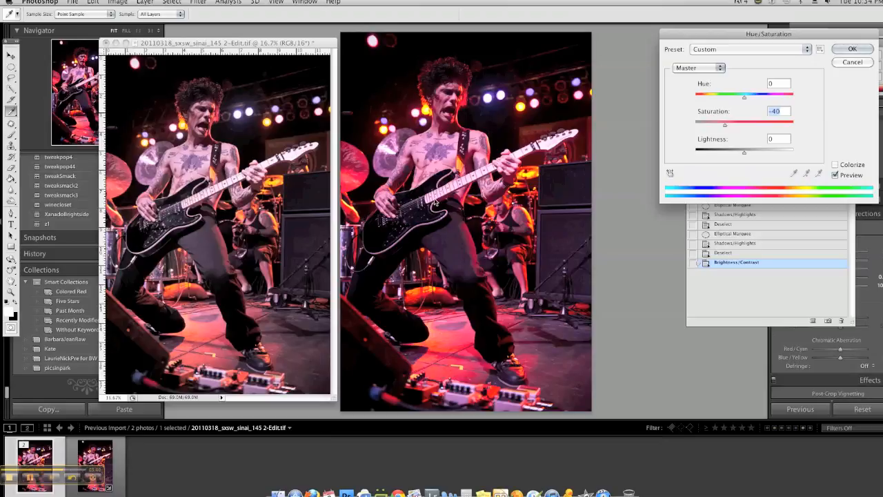
left_click_drag(208, 47, 206, 47)
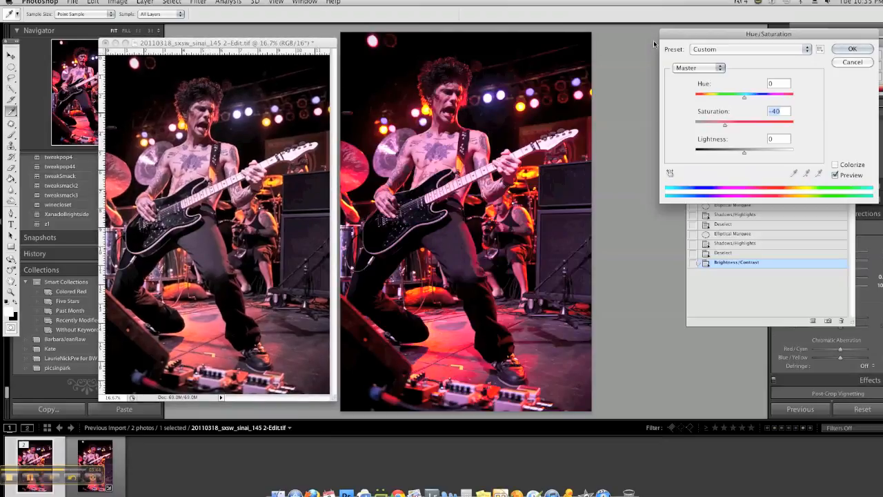
left_click(852, 49)
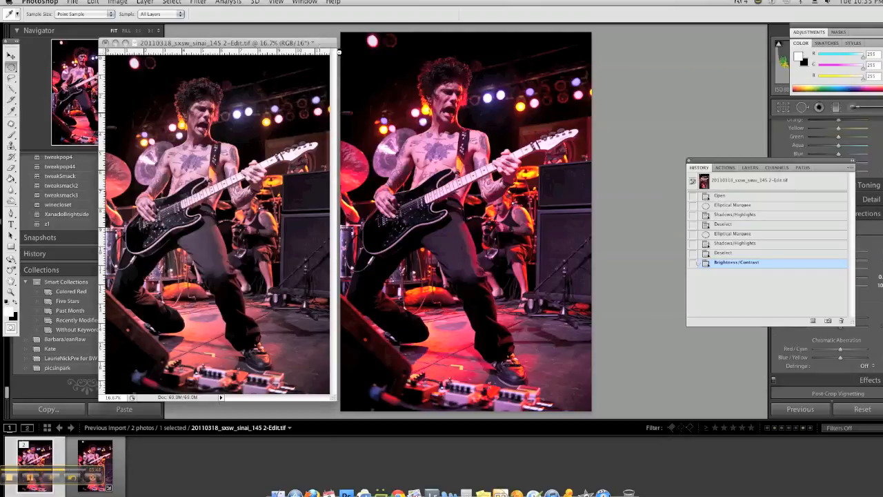
key("m")
Step: Lighten the whole image by setting Gamma Correction to 1.37 in the Exposure adjustment, leaving exposure and offset at 0
left_click(123, 4)
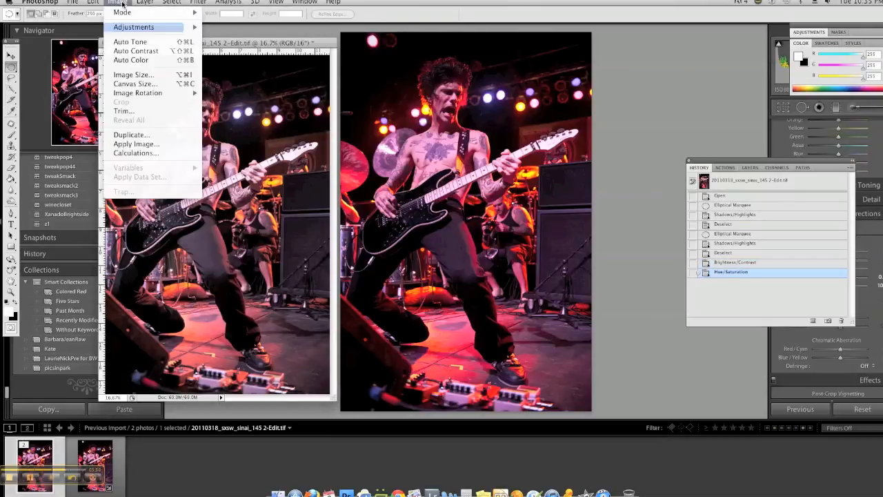
mouse_move(126, 27)
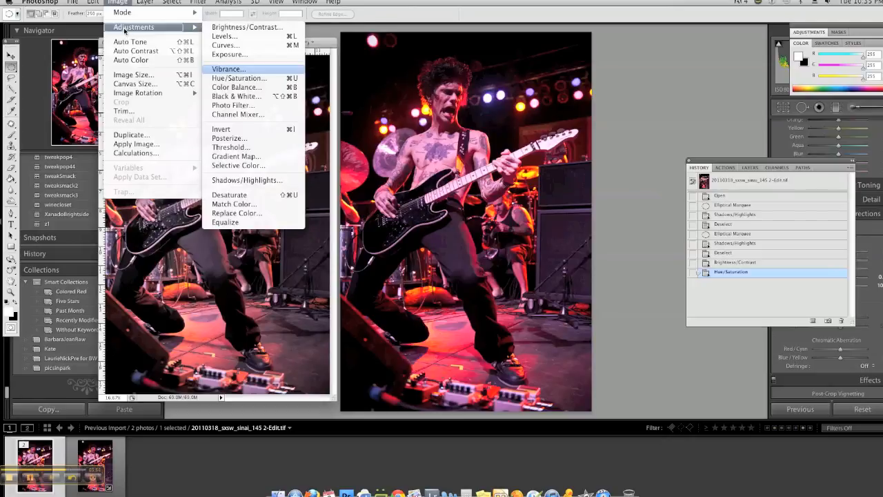
left_click(222, 55)
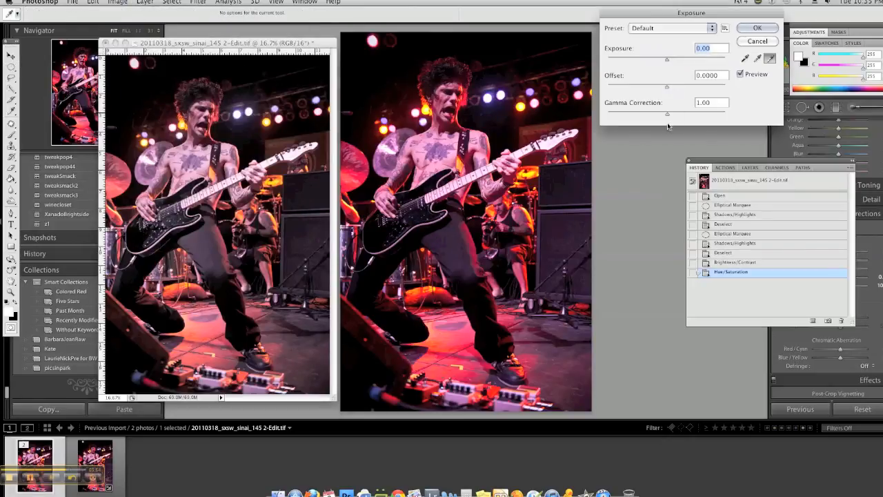
left_click_drag(667, 114, 654, 116)
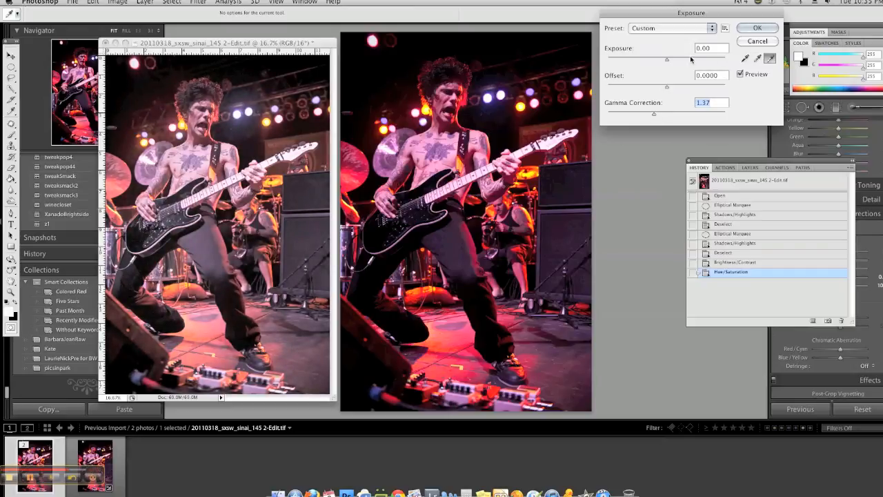
left_click(745, 32)
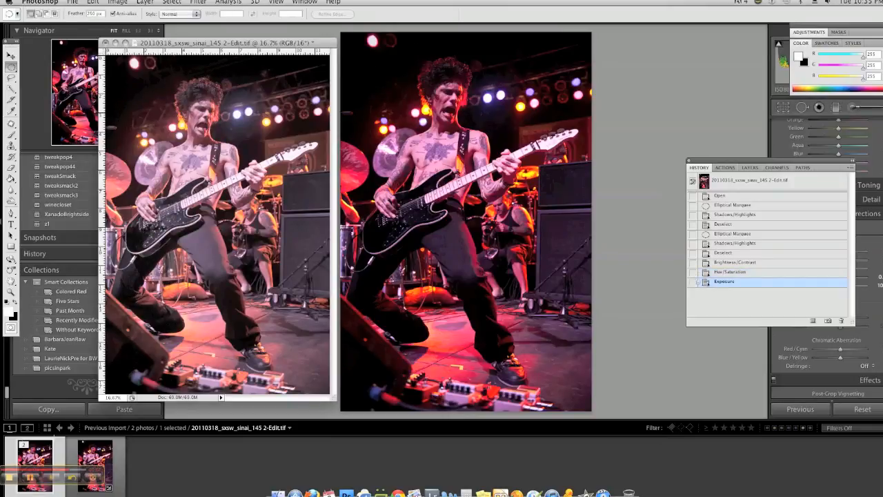
left_click(28, 481)
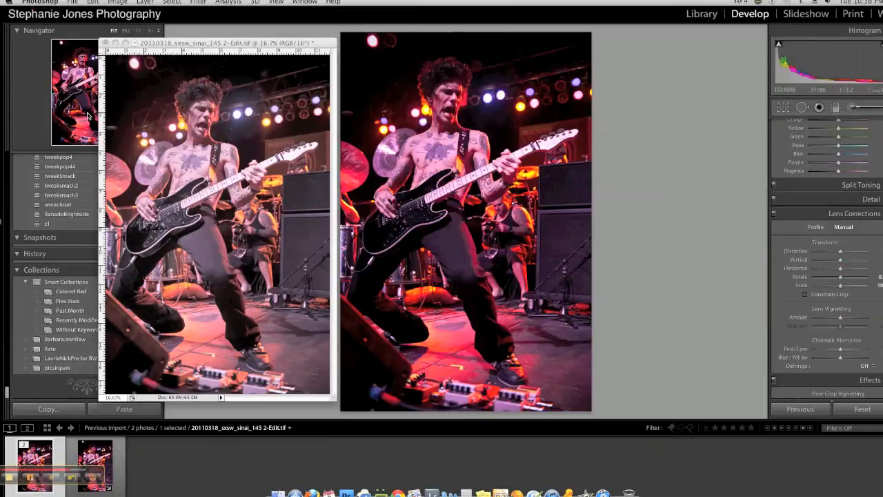
Step: Raise the whole image's contrast to 54 with Brightness/Contrast, leaving brightness at 0
left_click(118, 2)
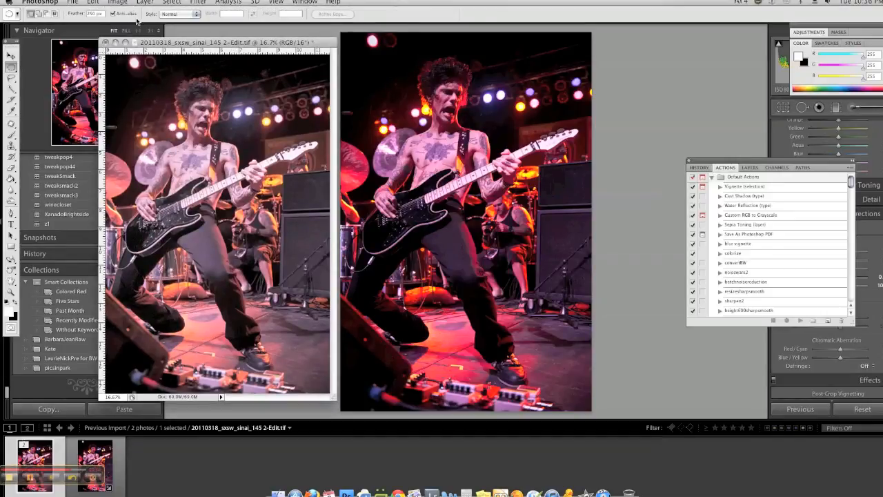
left_click(118, 3)
mouse_move(173, 27)
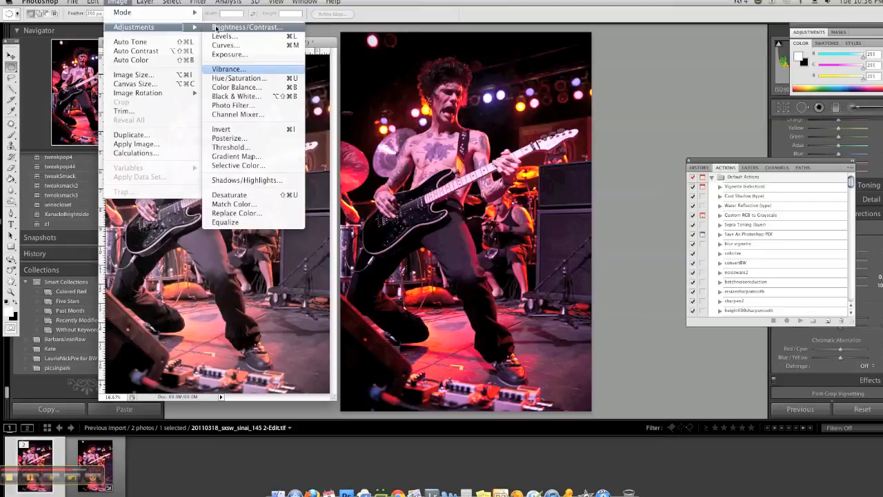
left_click(218, 29)
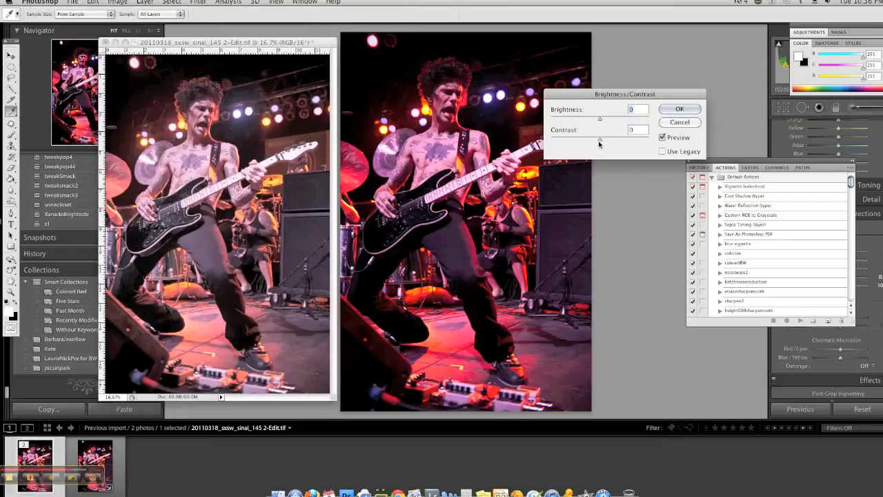
left_click_drag(600, 140, 627, 142)
left_click(680, 109)
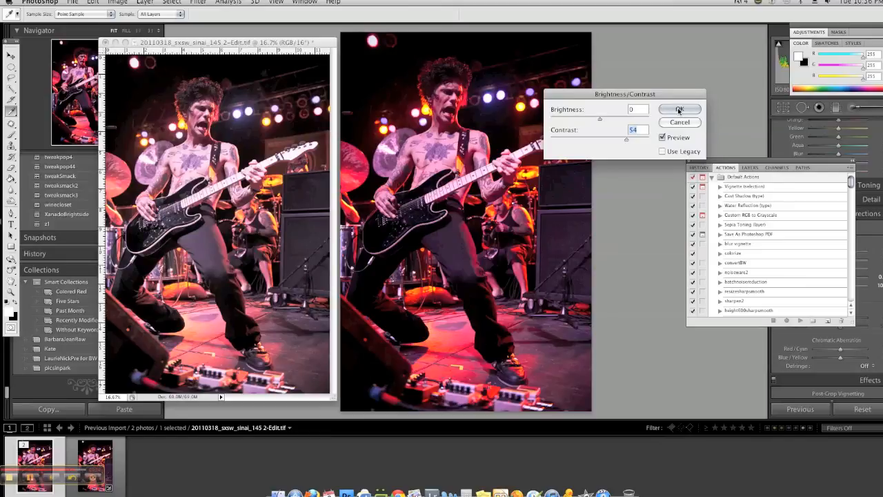
left_click(680, 110)
key("m")
Step: Darken the polygonal selection around the seated musician behind the guitarist with Exposure set to -1.06, and deselect
left_click_drag(280, 43, 342, 64)
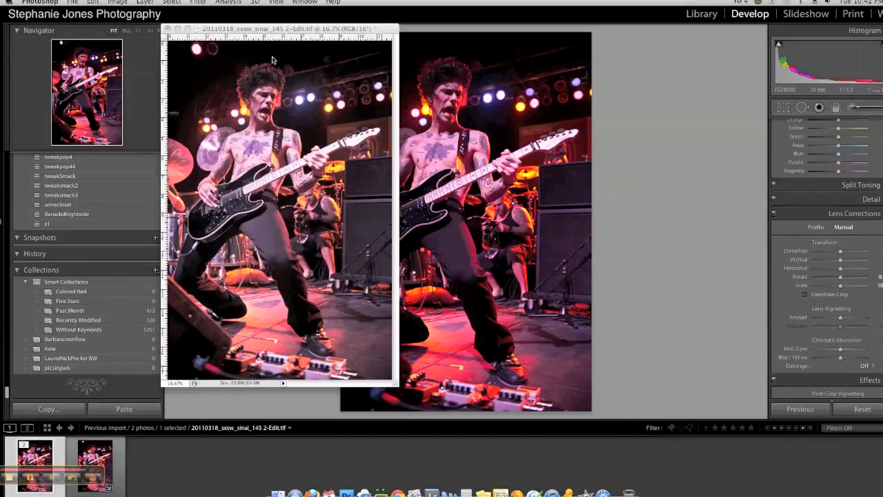
left_click(292, 29)
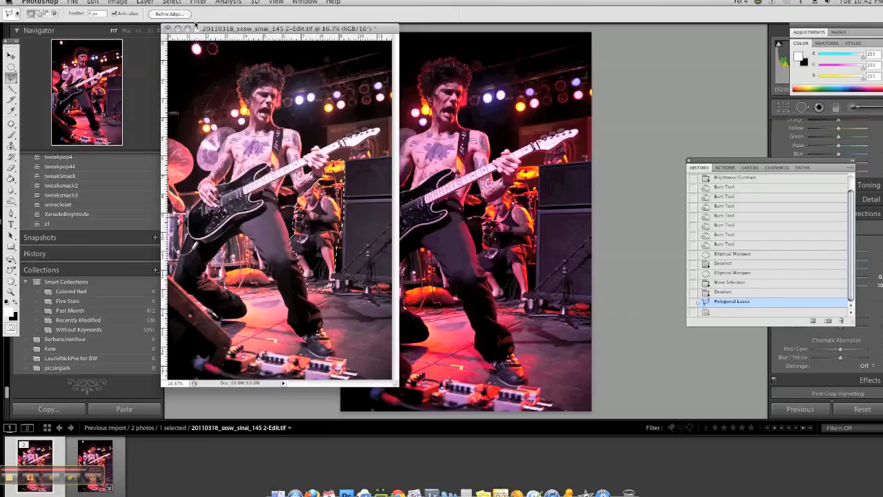
left_click(128, 5)
mouse_move(137, 29)
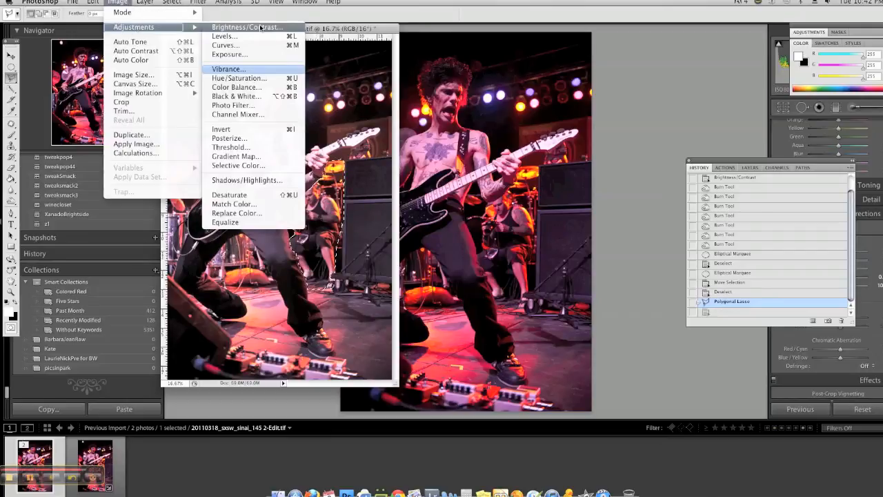
left_click(260, 54)
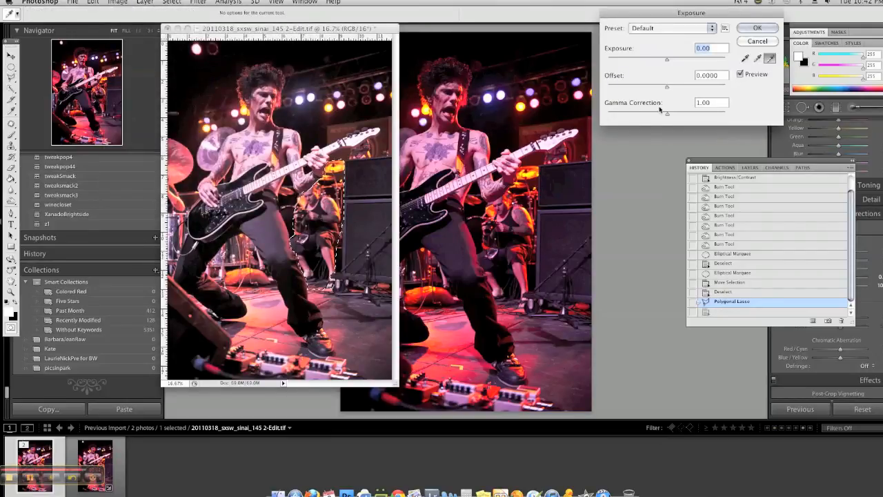
left_click_drag(666, 60, 657, 61)
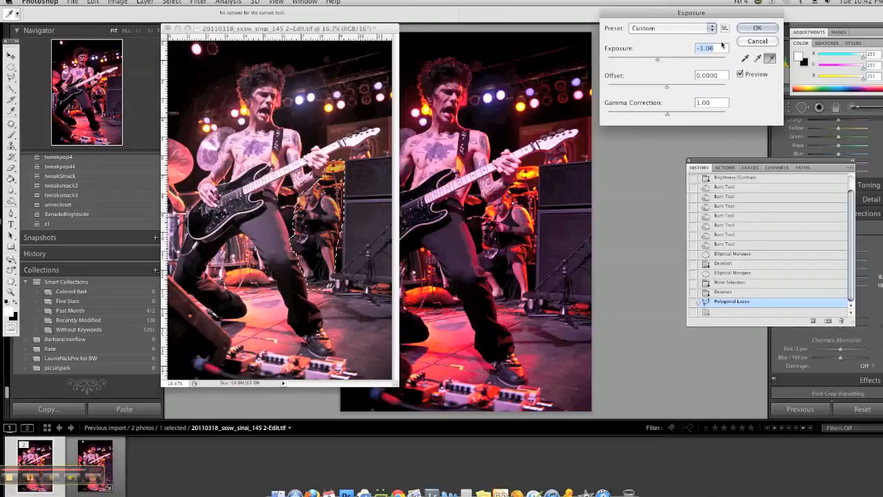
left_click(755, 32)
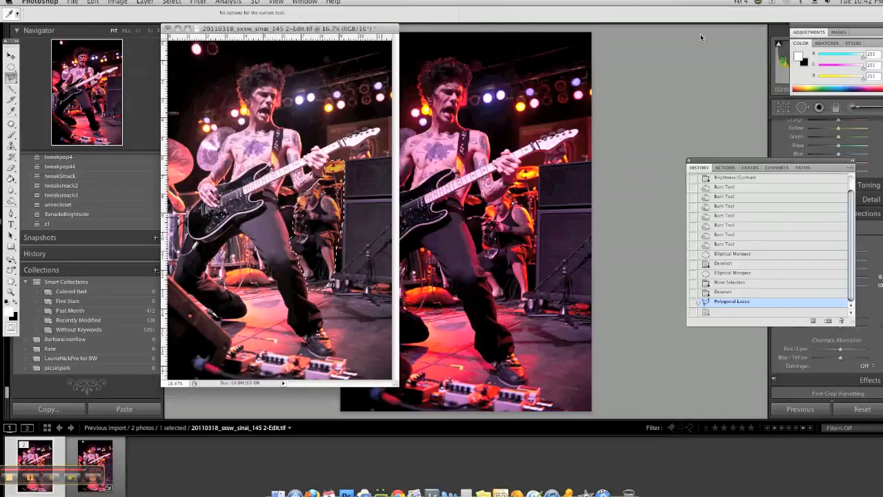
left_click(359, 199)
double_click(365, 201)
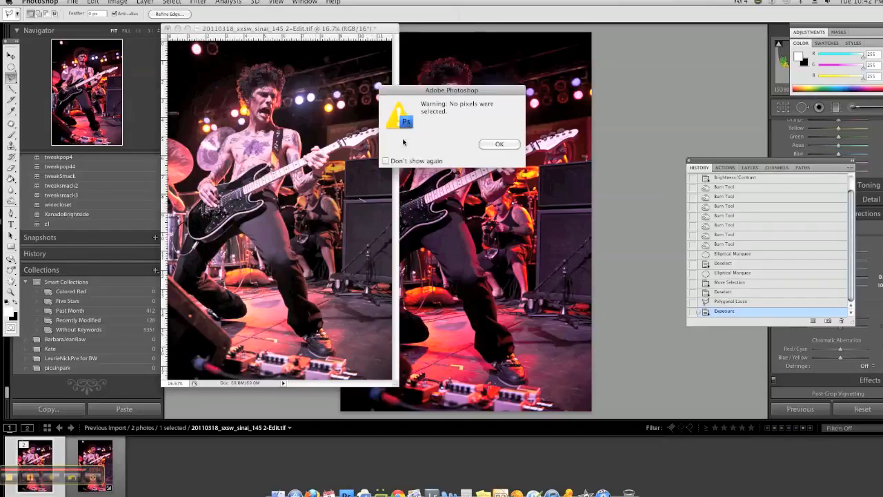
left_click(495, 143)
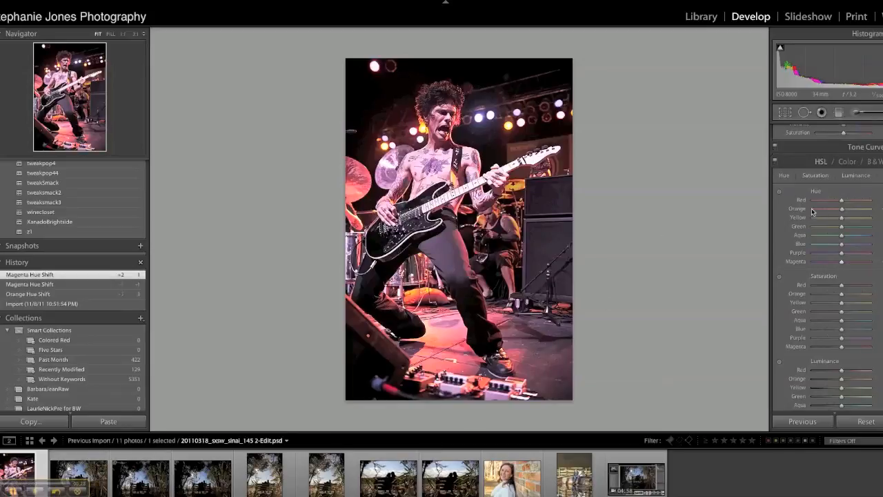
Step: In Lightroom, shift the photo's Magenta hue slightly in the positive direction in the HSL adjustments
scroll(815, 207, "up", 1)
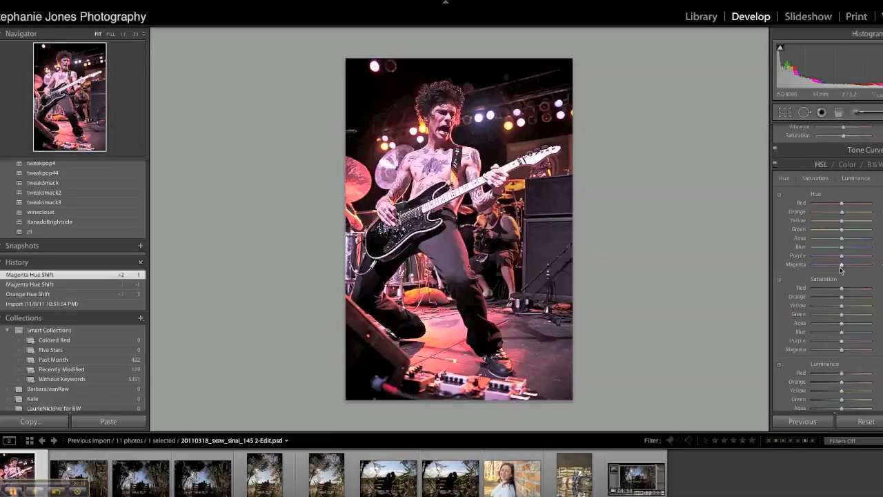
mouse_move(841, 266)
left_mouse_down()
mouse_move(849, 265)
mouse_move(824, 266)
mouse_move(858, 266)
mouse_move(835, 273)
mouse_move(857, 272)
mouse_move(848, 273)
left_mouse_up()
left_click_drag(848, 273, 847, 272)
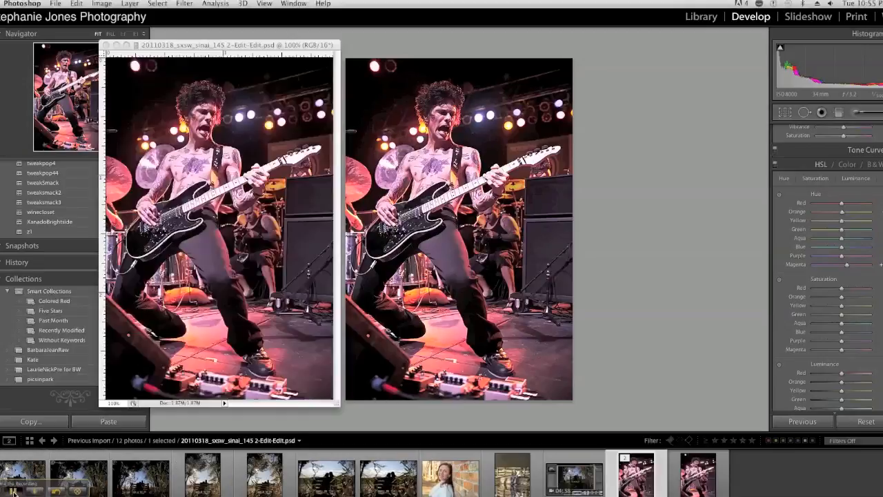
Step: Switch to Photoshop and examine the Edit-Edit.psd copy of the concert photo at magnifications between 66.67% and 200%
key("super+minus")
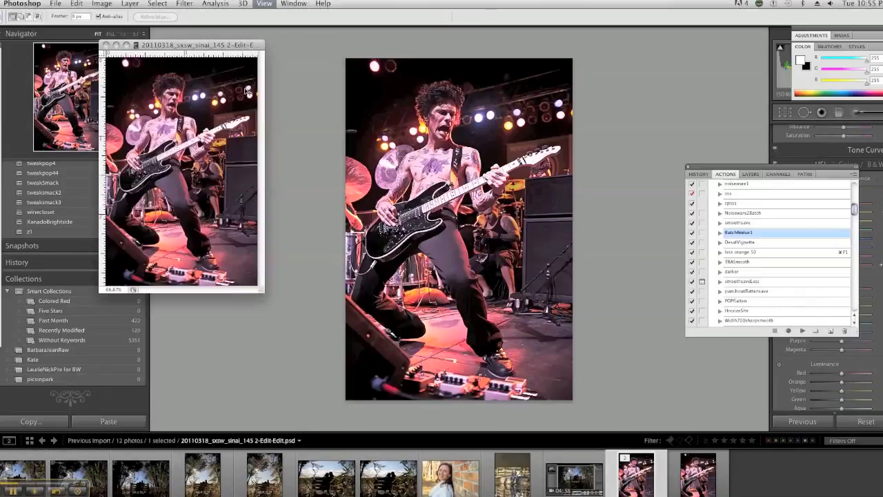
key("super+plus")
key("super+plus")
key("super+plus")
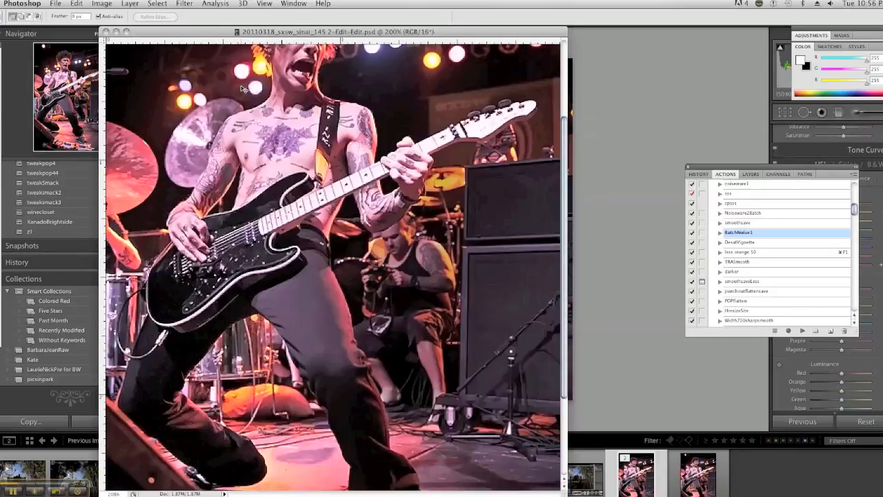
key("super+minus")
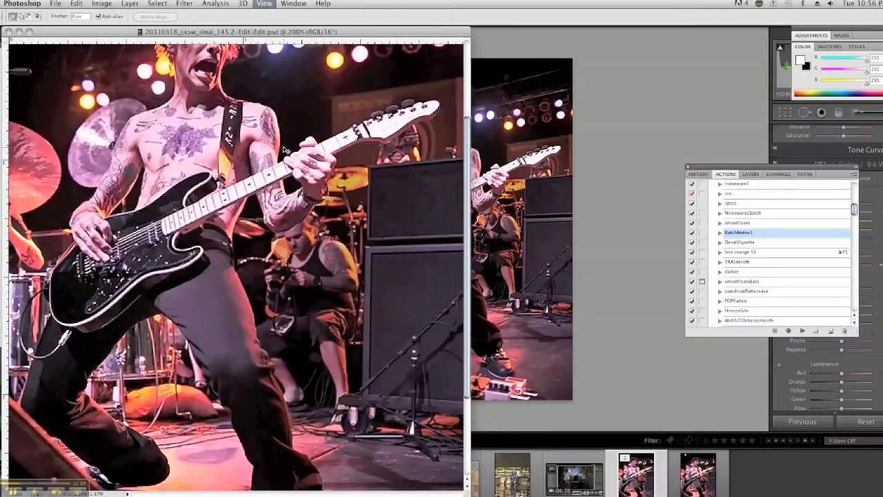
key("super+minus")
left_click_drag(194, 33, 431, 71)
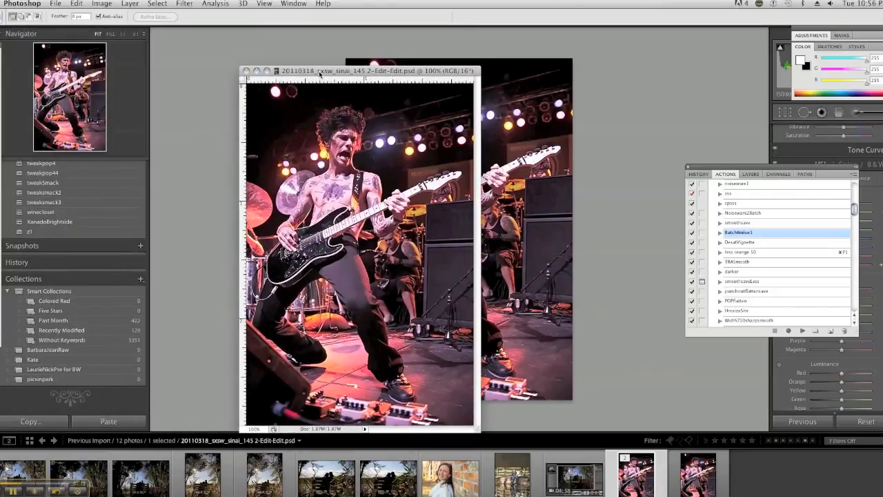
left_click_drag(322, 72, 303, 71)
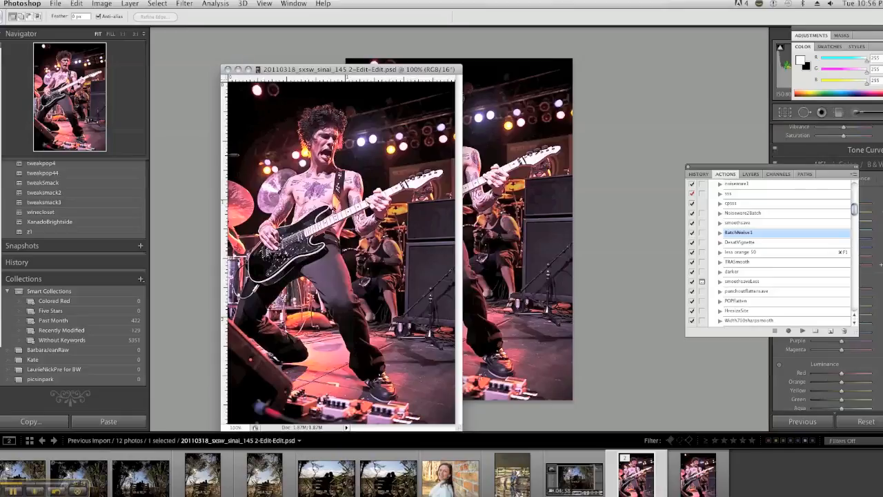
Step: Dodge the shadows around the guitarist's eyes with a smaller brush, using the Shadows range and 22% exposure
key("super+plus")
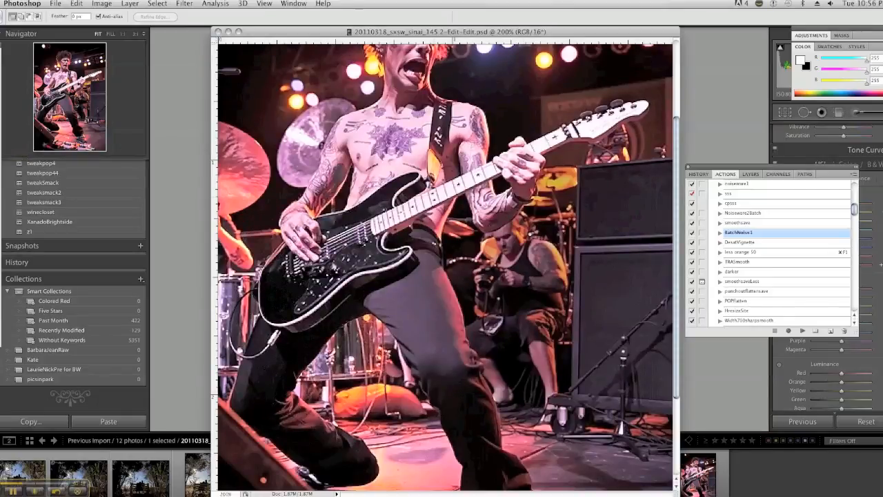
scroll(517, 167, "up", 5)
scroll(517, 166, "up", 2)
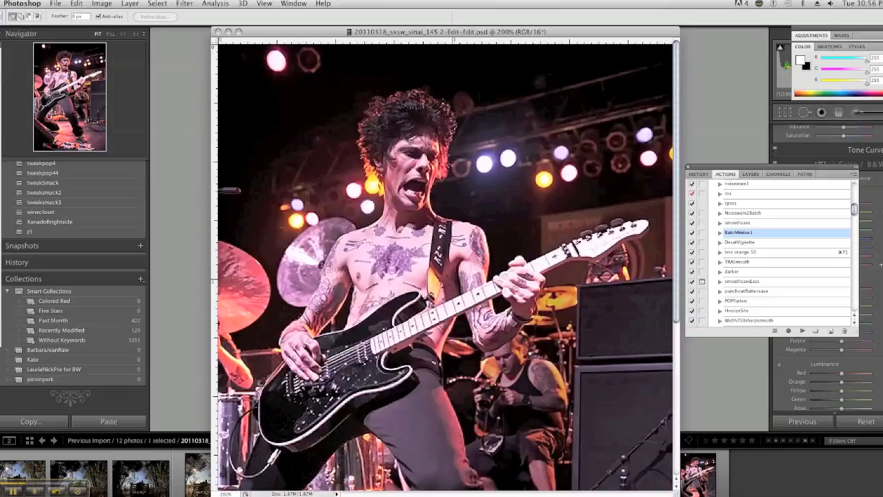
key("m")
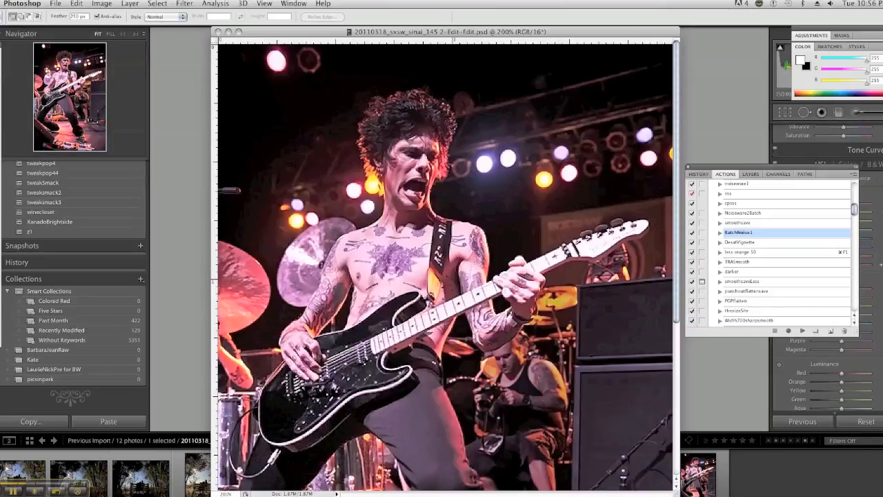
left_click(1, 207)
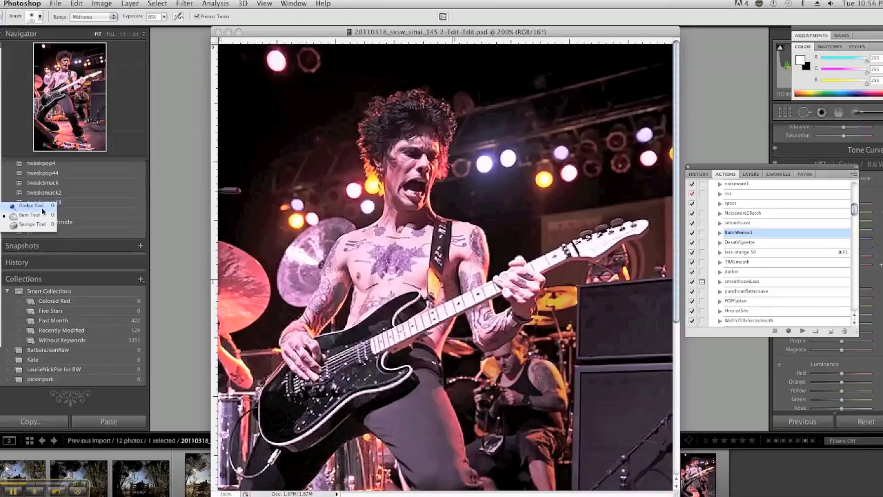
left_click(41, 206)
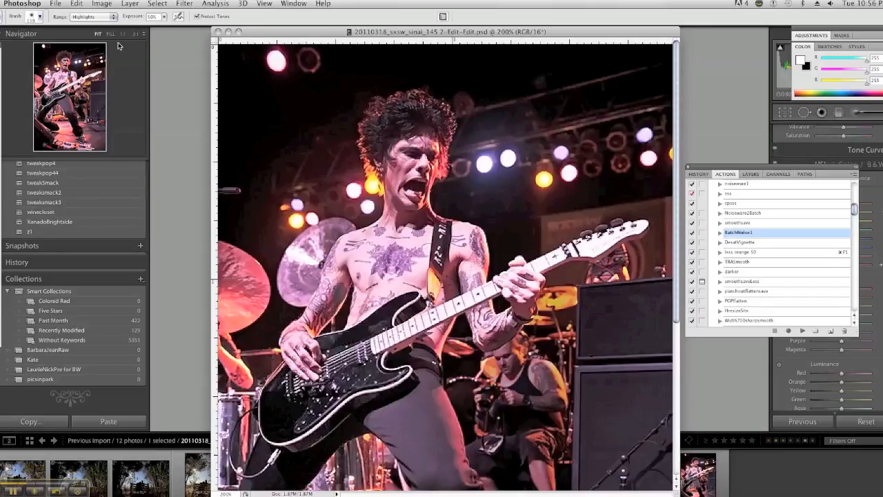
left_click(98, 17)
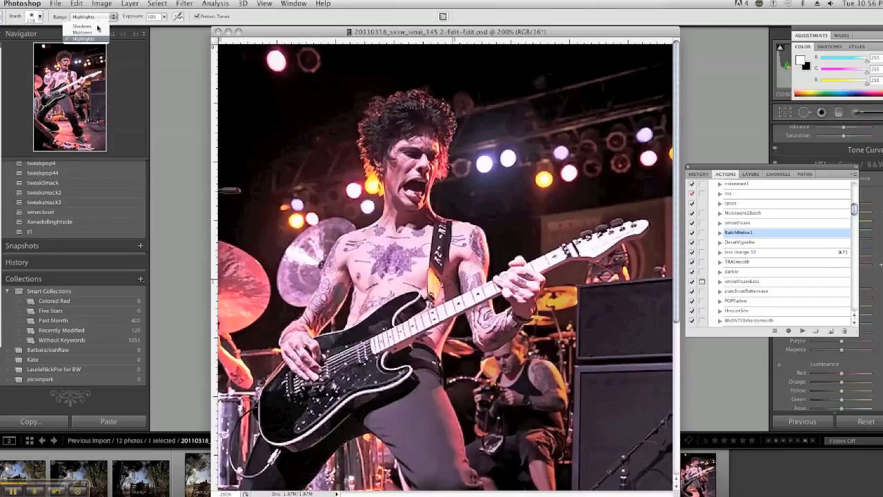
left_click(89, 25)
left_click(40, 17)
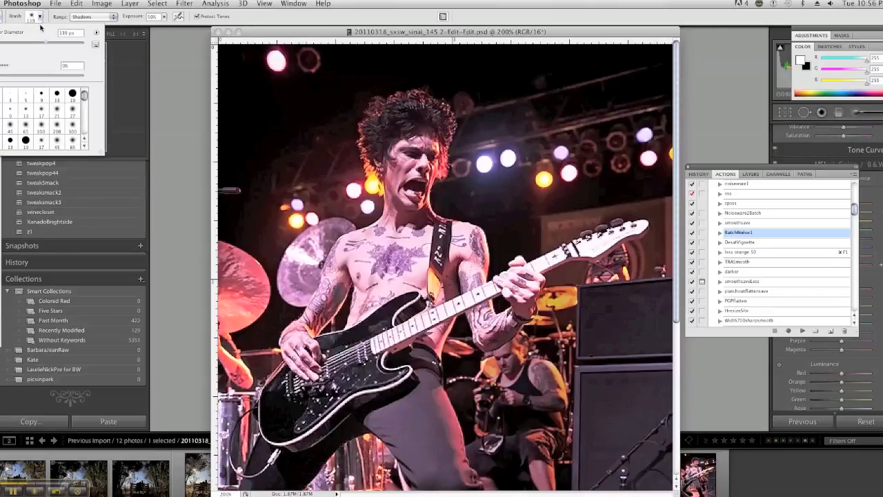
left_click_drag(15, 46, 7, 45)
left_click(164, 17)
left_click_drag(155, 28, 152, 28)
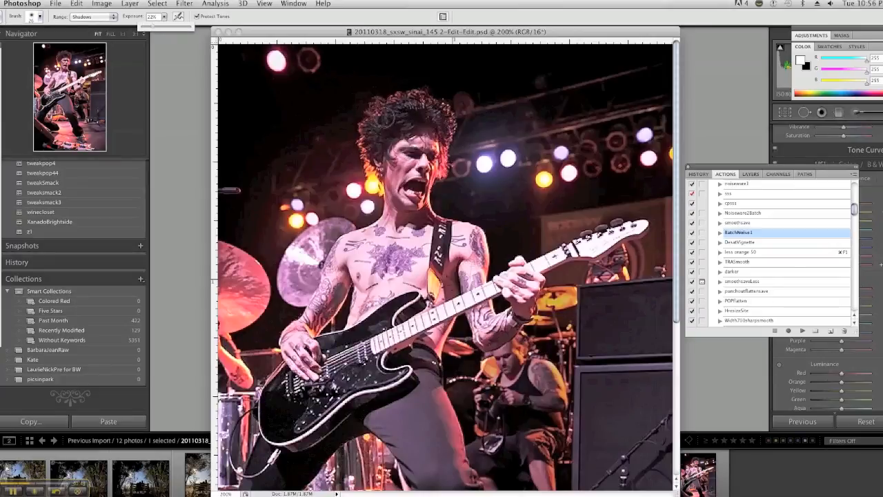
left_click(419, 157)
mouse_move(415, 154)
left_mouse_down()
mouse_move(437, 160)
mouse_move(417, 157)
left_mouse_up()
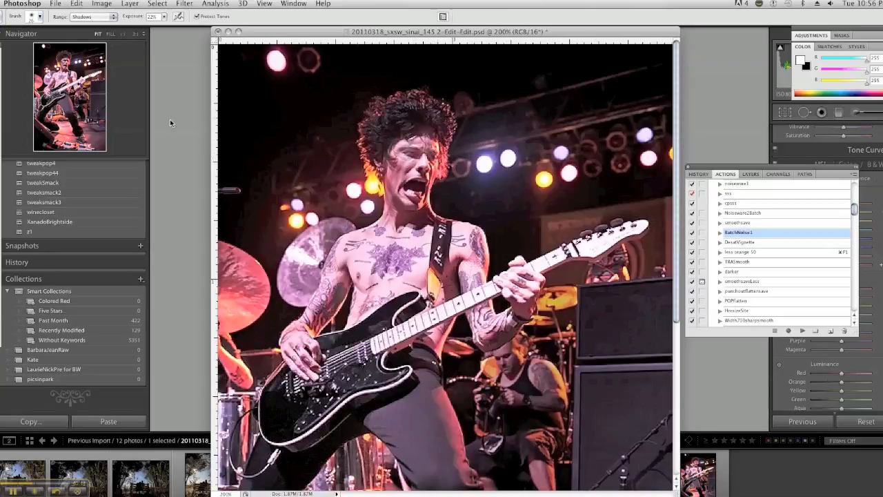
Step: Burn the area around the guitarist's eyes with a 19 px brush set to the Shadows range
left_click(1, 206)
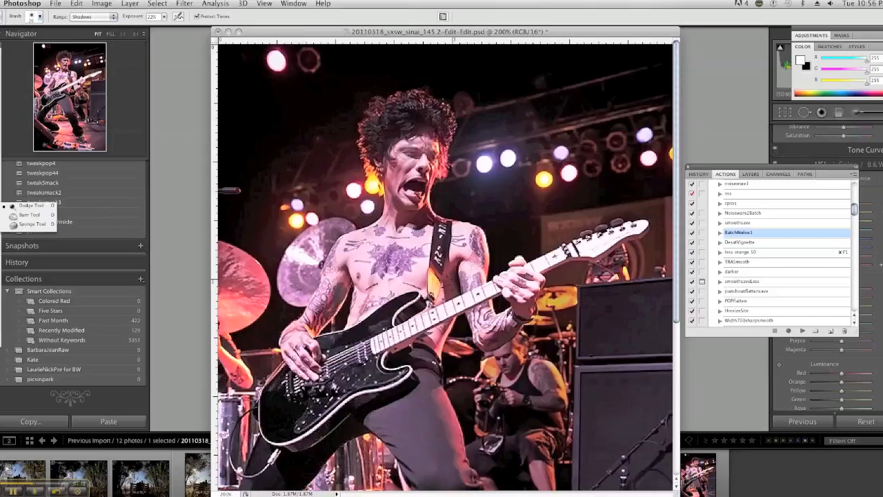
left_click(30, 215)
left_click(114, 18)
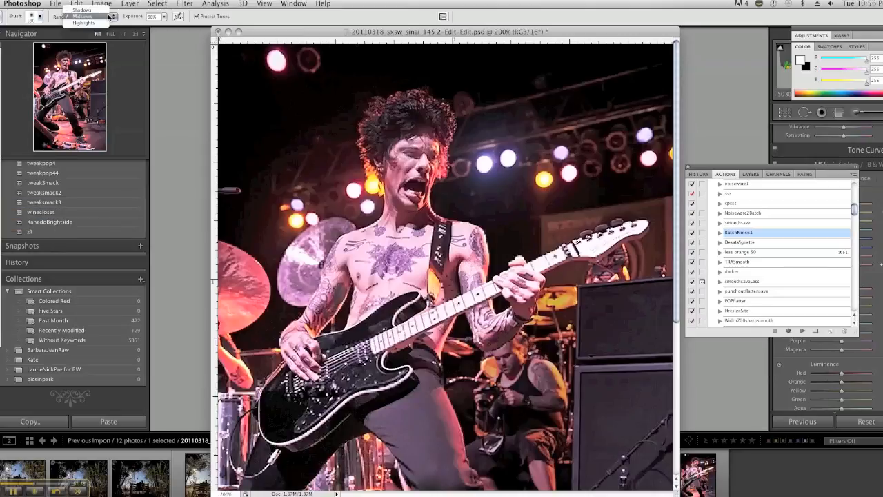
left_click(83, 9)
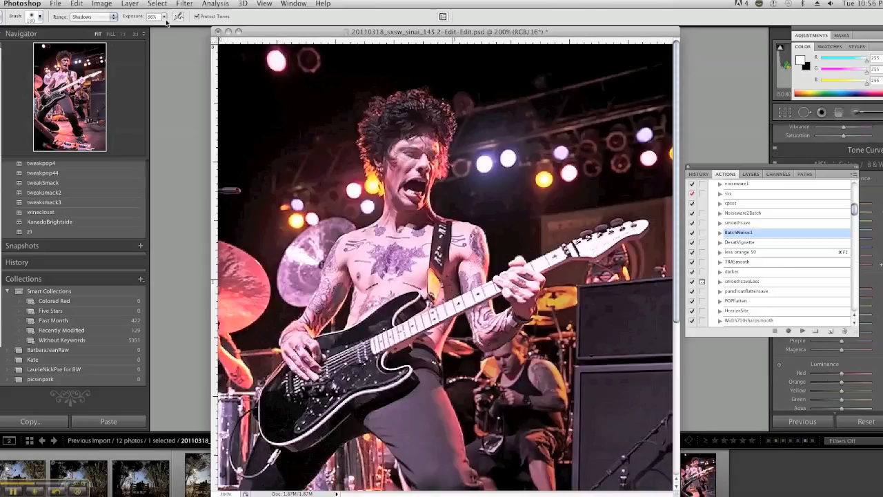
left_click(40, 16)
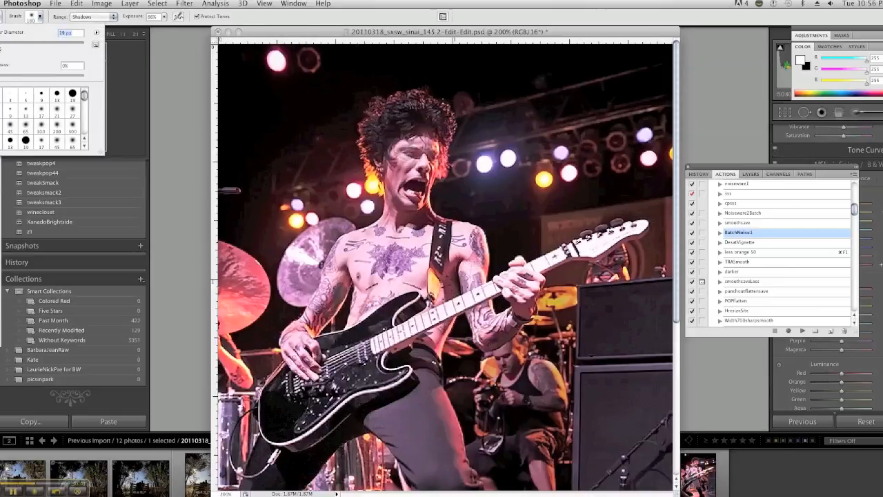
left_click(404, 156)
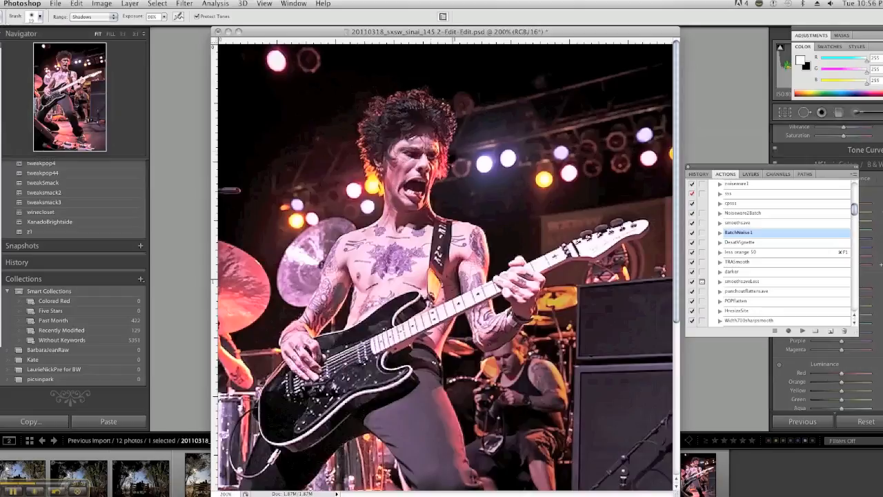
Step: Compare the originally opened image with the first burned state in the history
left_click(699, 174)
left_click(719, 203)
left_click(730, 253)
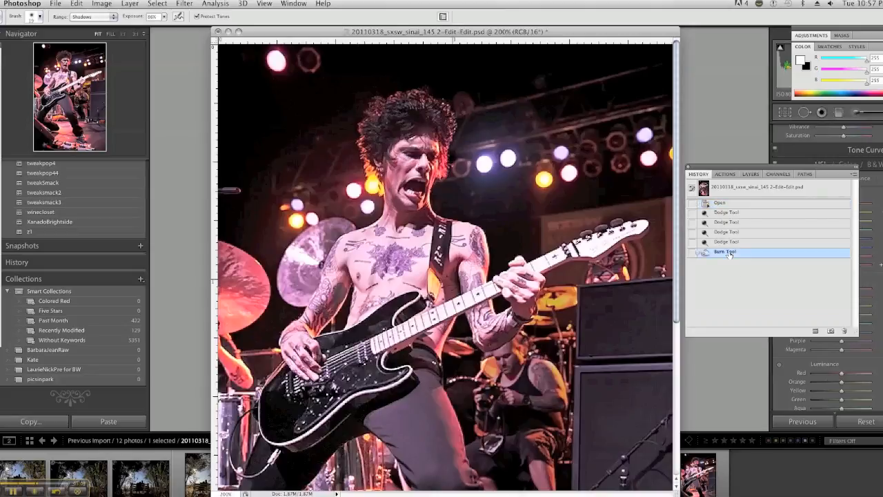
left_click(720, 204)
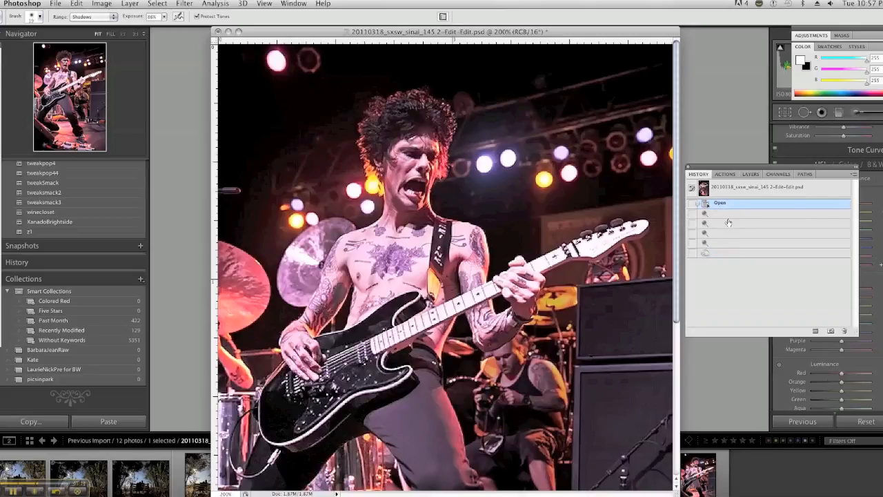
left_click(735, 254)
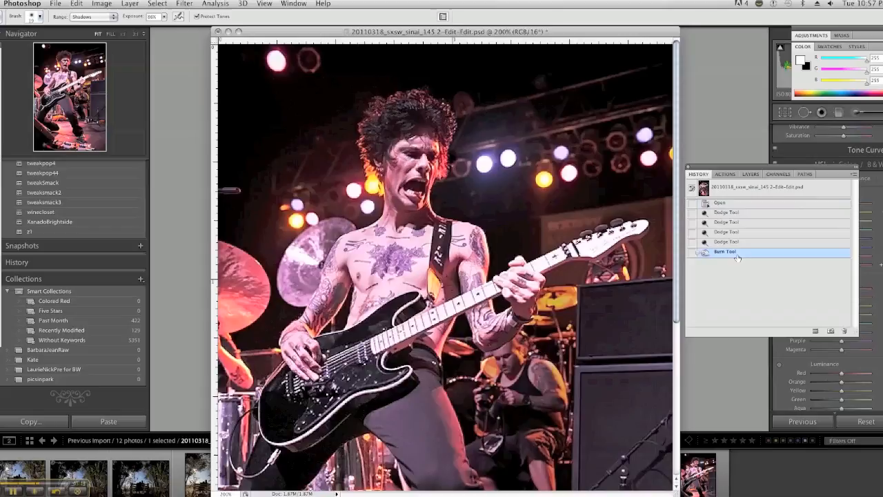
Step: Revert to the last dodge state and burn around the guitarist's eyes again at 14% exposure
left_click(730, 242)
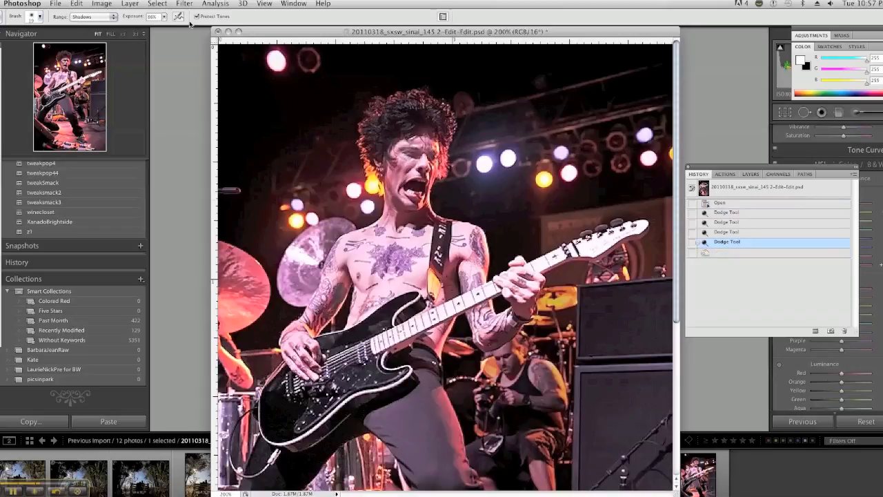
left_click_drag(165, 20, 142, 31)
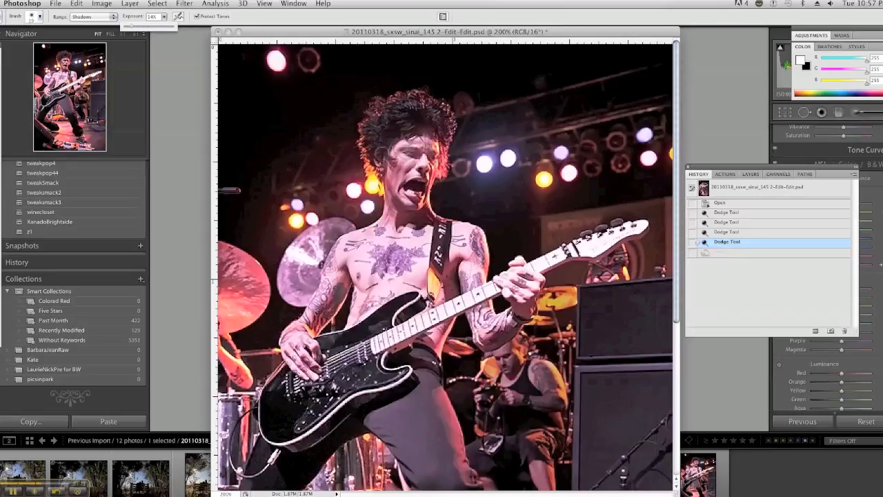
left_click(401, 156)
left_click_drag(415, 156, 425, 159)
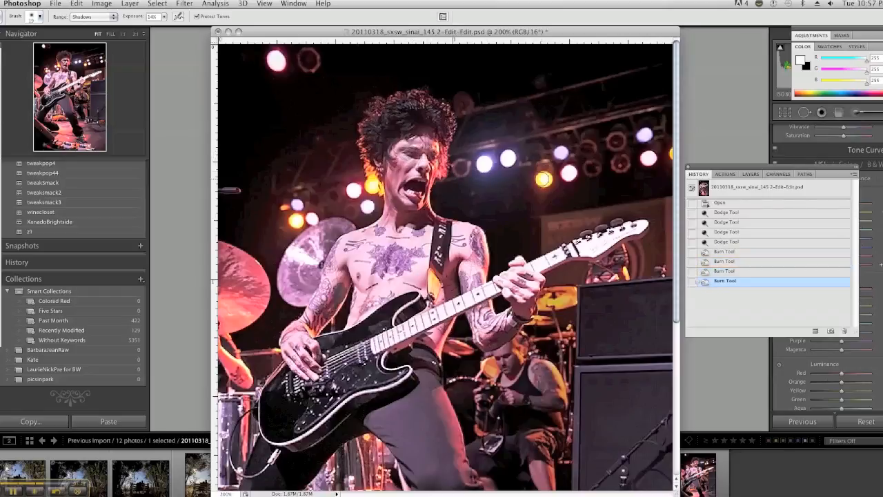
Step: Compare the opened and retouched history states, examining the face at magnifications between 66.67% and 200%
left_click(718, 205)
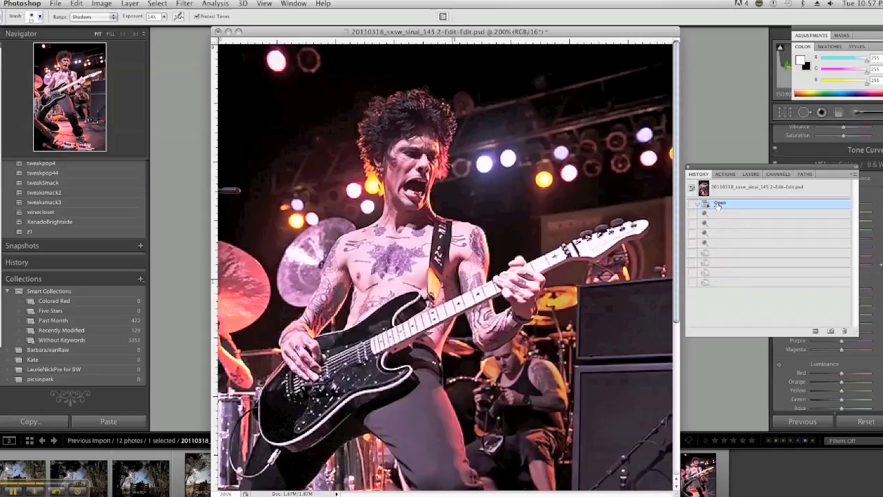
left_click(726, 282)
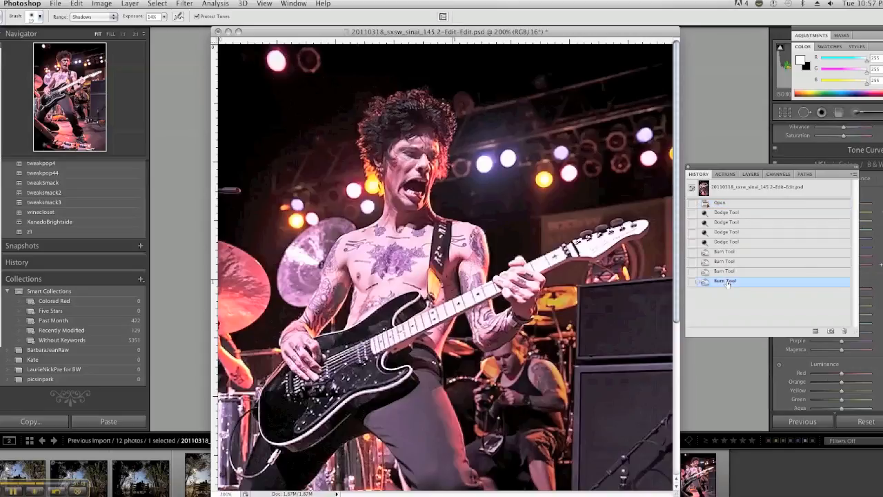
key("super+minus")
key("super+minus")
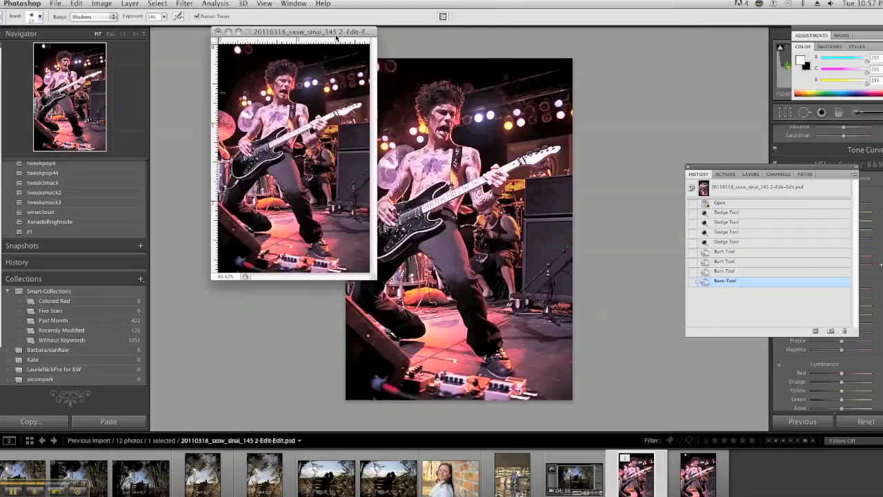
left_click_drag(336, 32, 587, 134)
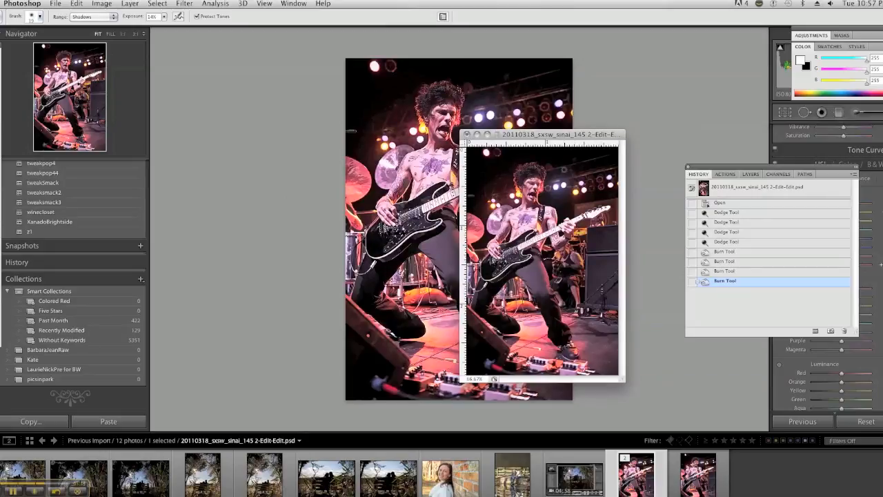
key("super+1")
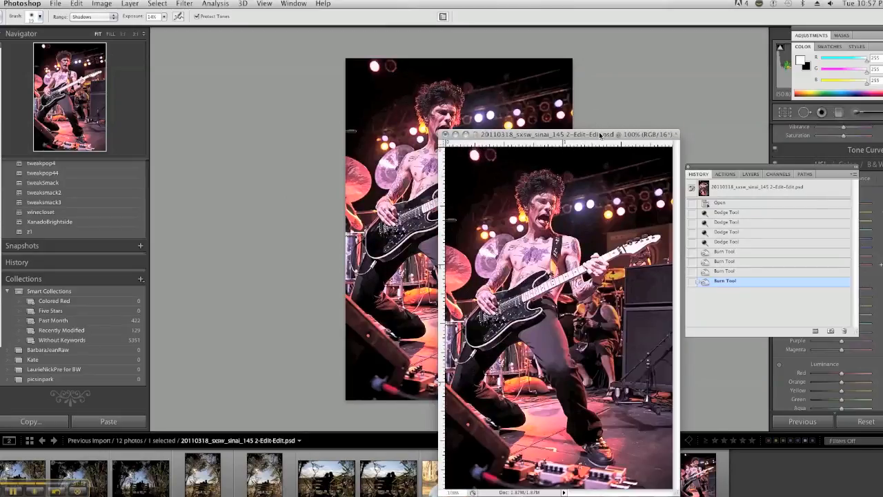
left_click_drag(600, 136, 570, 115)
left_click(734, 203)
left_click(756, 282)
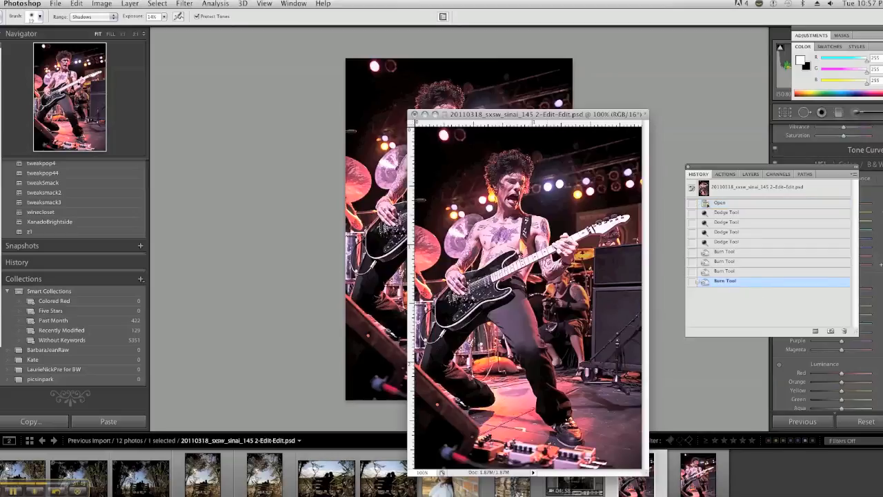
key("super+plus")
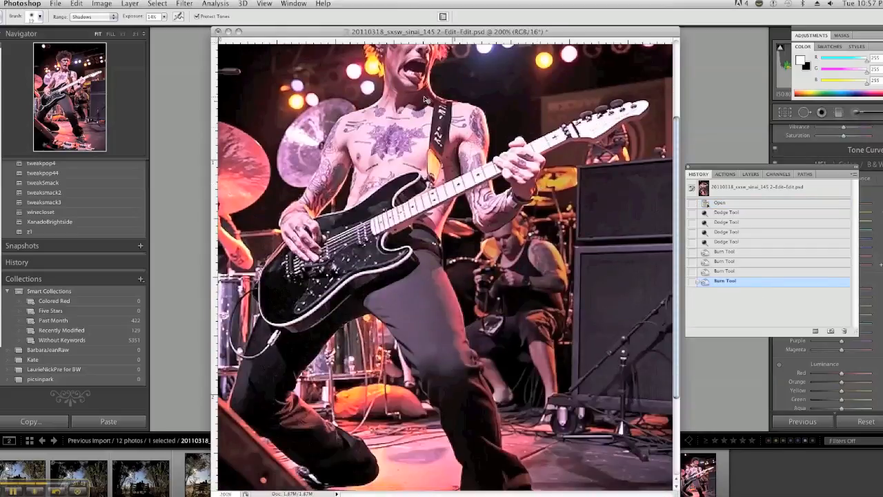
key("super+minus")
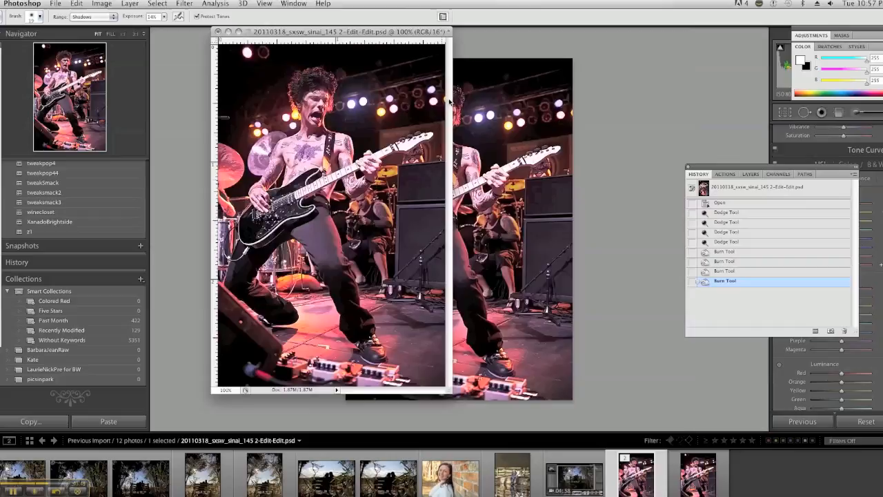
left_click_drag(397, 35, 551, 82)
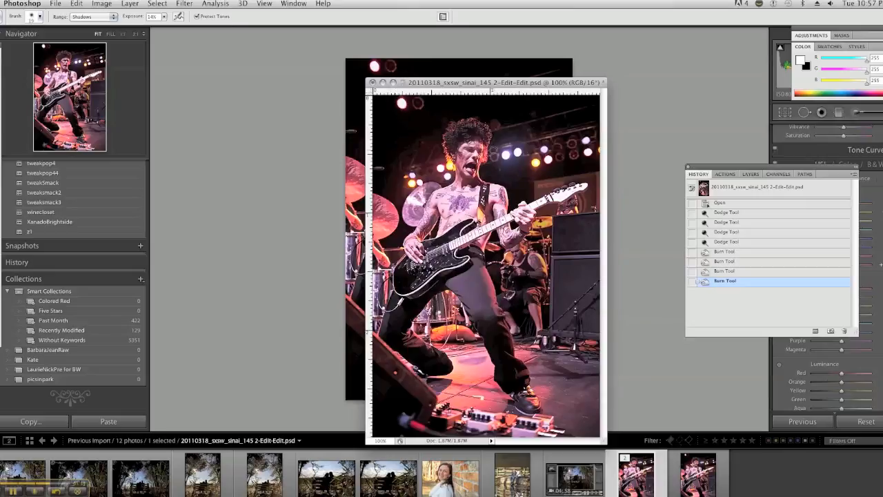
Step: Burn more shadow detail into the guitarist's eyes and face with repeated strokes at 14% exposure
key("super+plus")
scroll(442, 138, "up", 3)
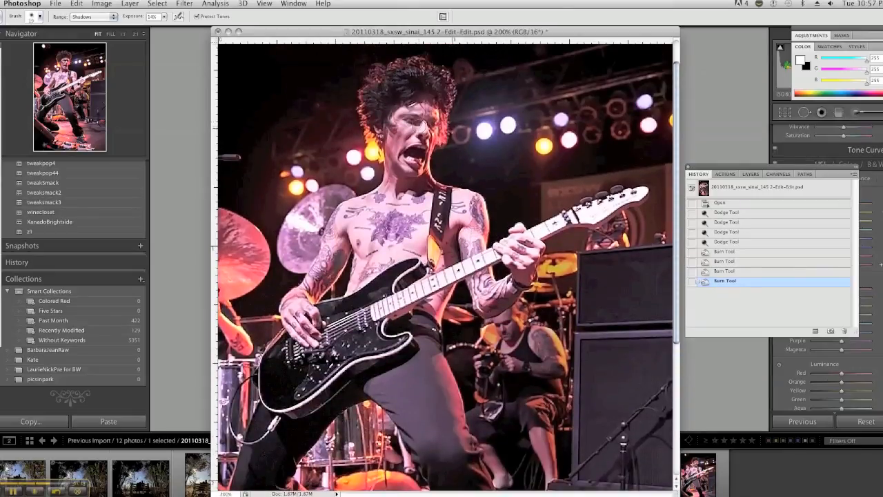
left_click_drag(421, 128, 413, 122)
mouse_move(415, 124)
left_mouse_down()
mouse_move(406, 118)
mouse_move(437, 113)
mouse_move(413, 116)
mouse_move(442, 122)
left_mouse_up()
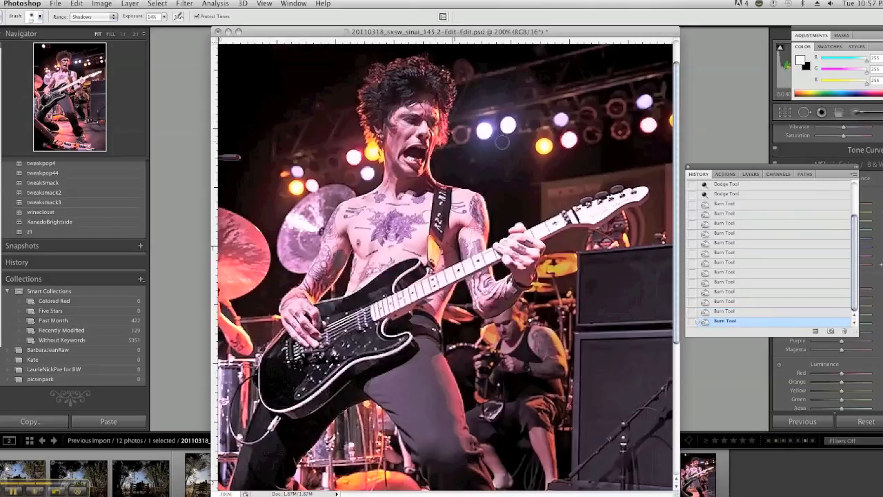
Step: Compare the opened image with the final burn state at 100%, checking the photo beside the Lightroom version
key("super+minus")
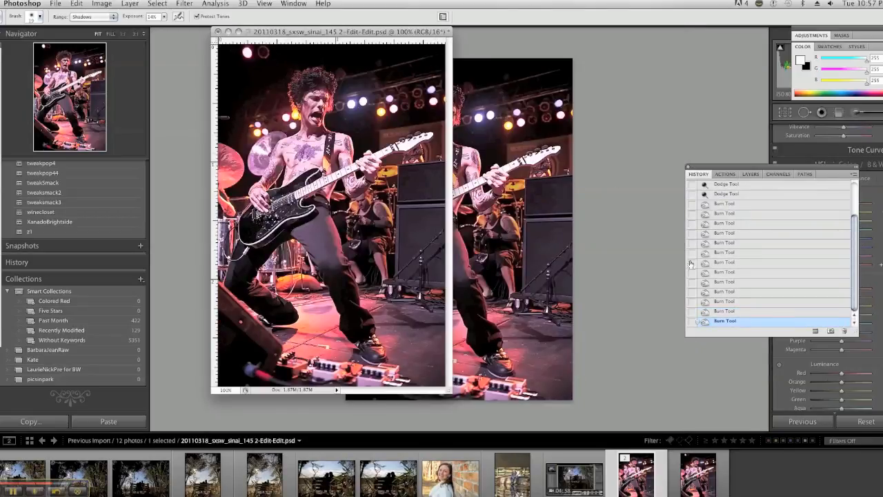
scroll(739, 209, "up", 5)
left_click(734, 191)
scroll(746, 245, "down", 5)
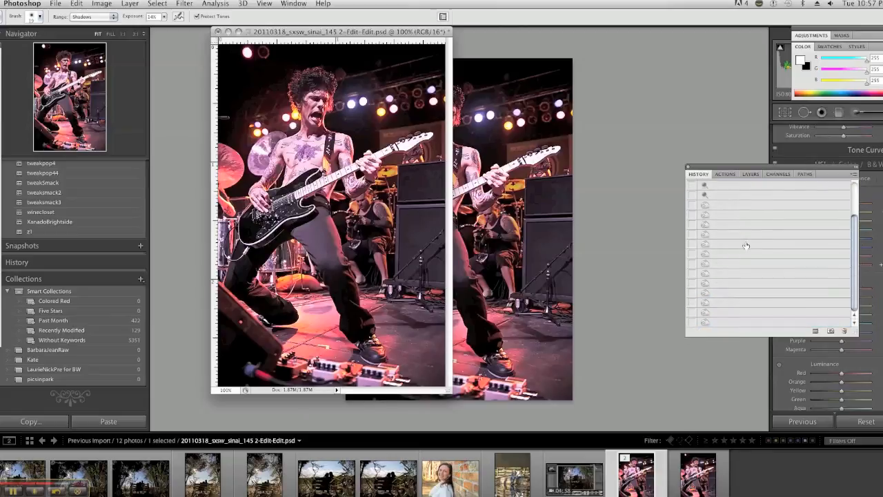
left_click(737, 323)
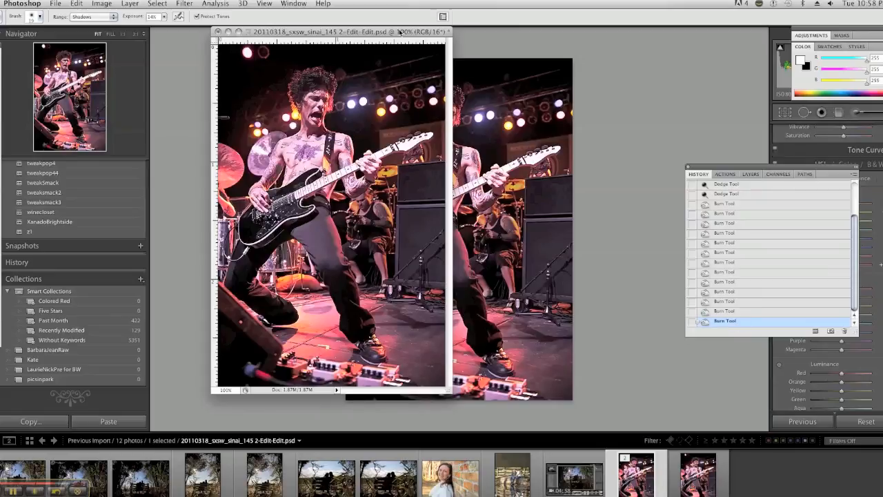
left_click_drag(396, 33, 628, 152)
scroll(783, 214, "up", 5)
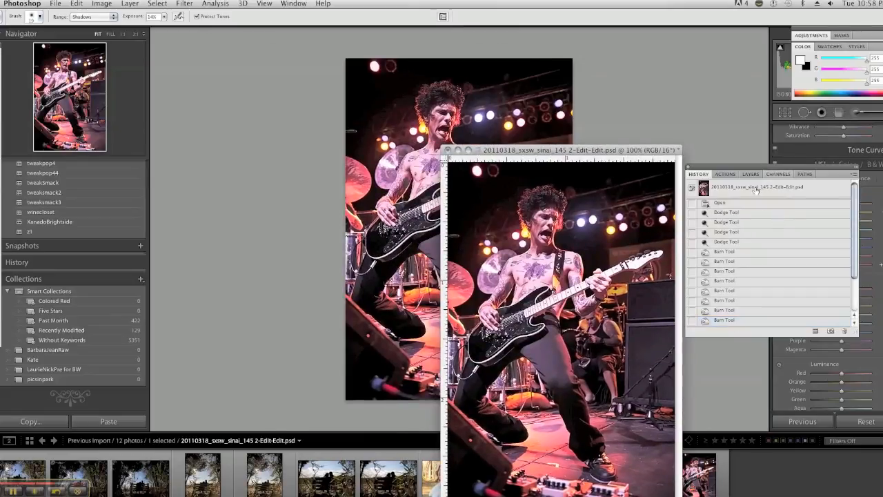
left_click(757, 191)
scroll(755, 273, "down", 5)
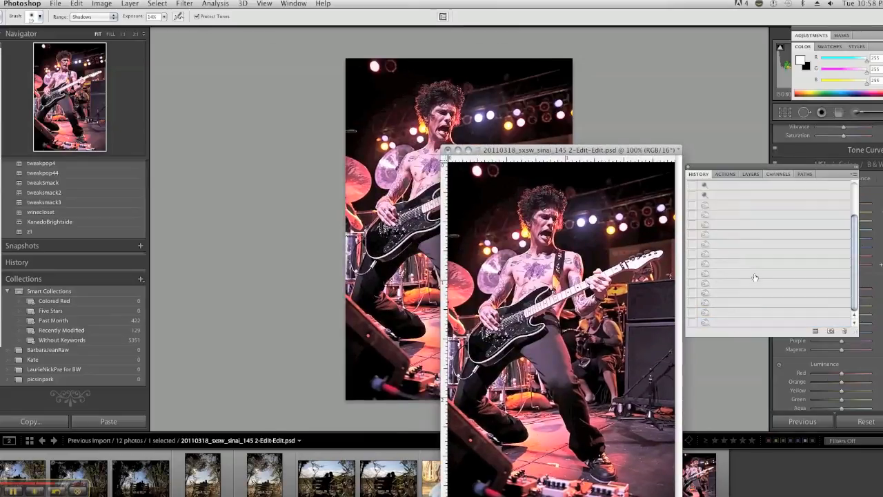
left_click(755, 322)
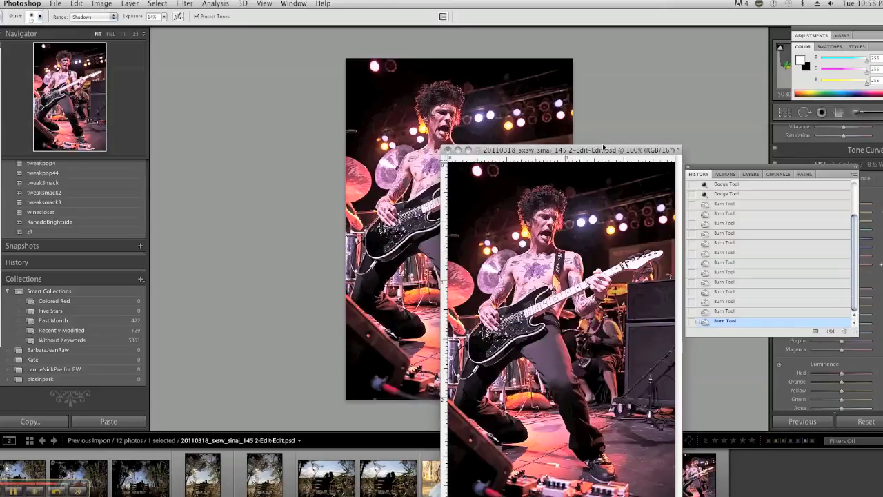
left_click_drag(603, 152, 524, 62)
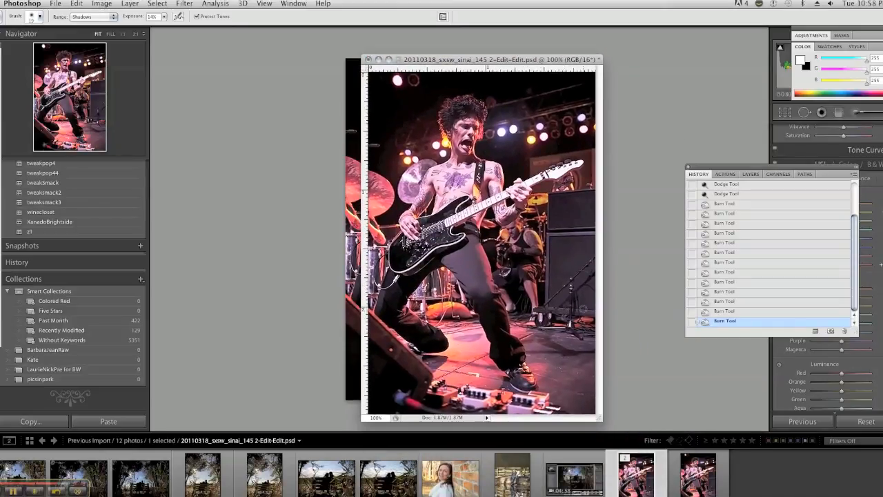